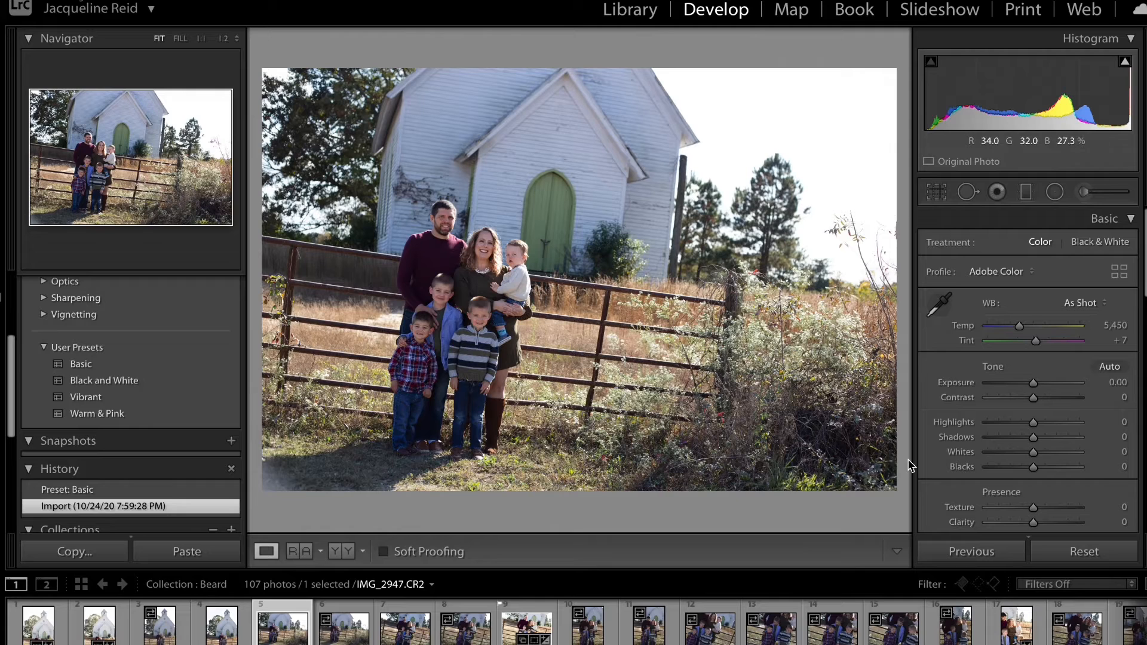
- Set the family photo's white balance to Auto and lower Highlights to −62
click(1091, 306)
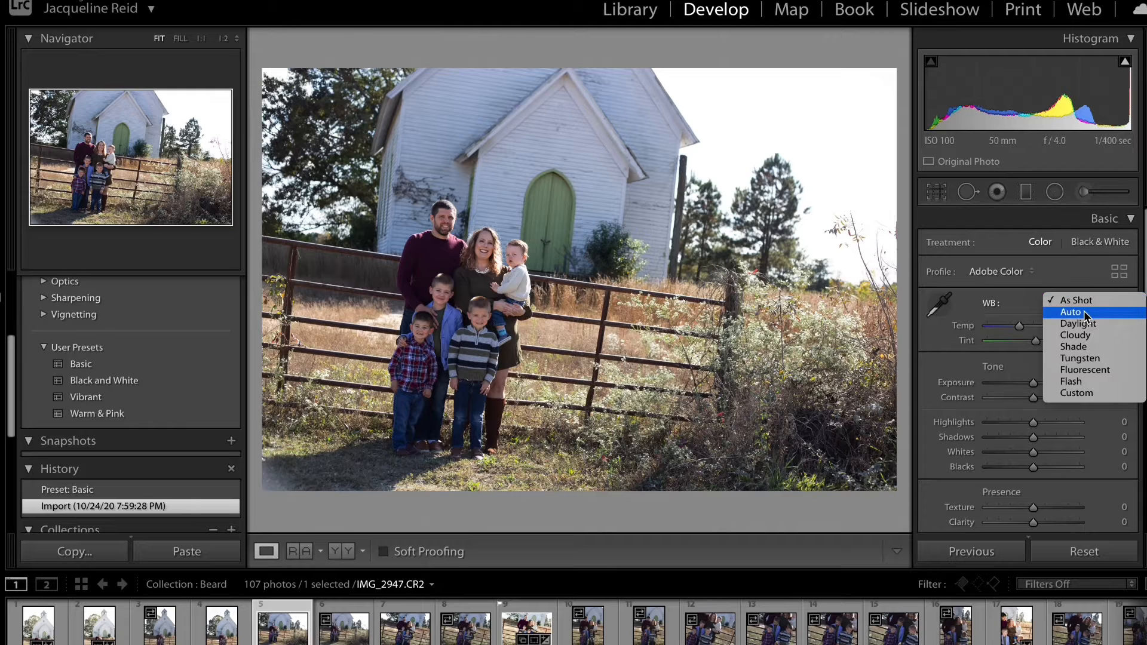
click(1083, 311)
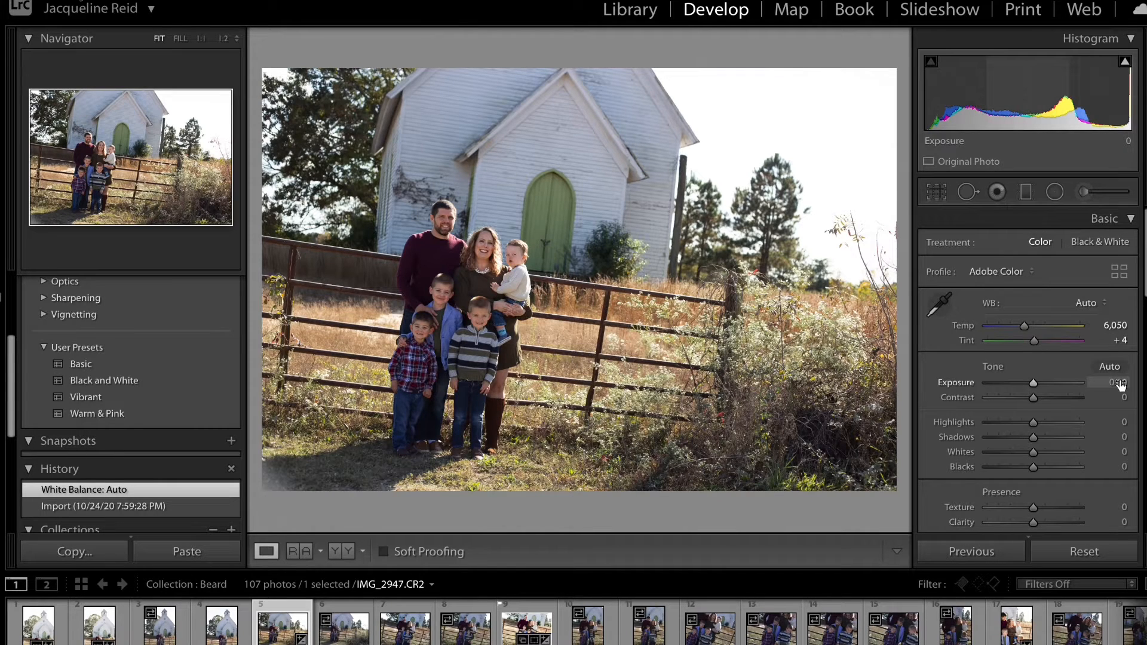
click(1007, 422)
drag(1008, 425, 983, 430)
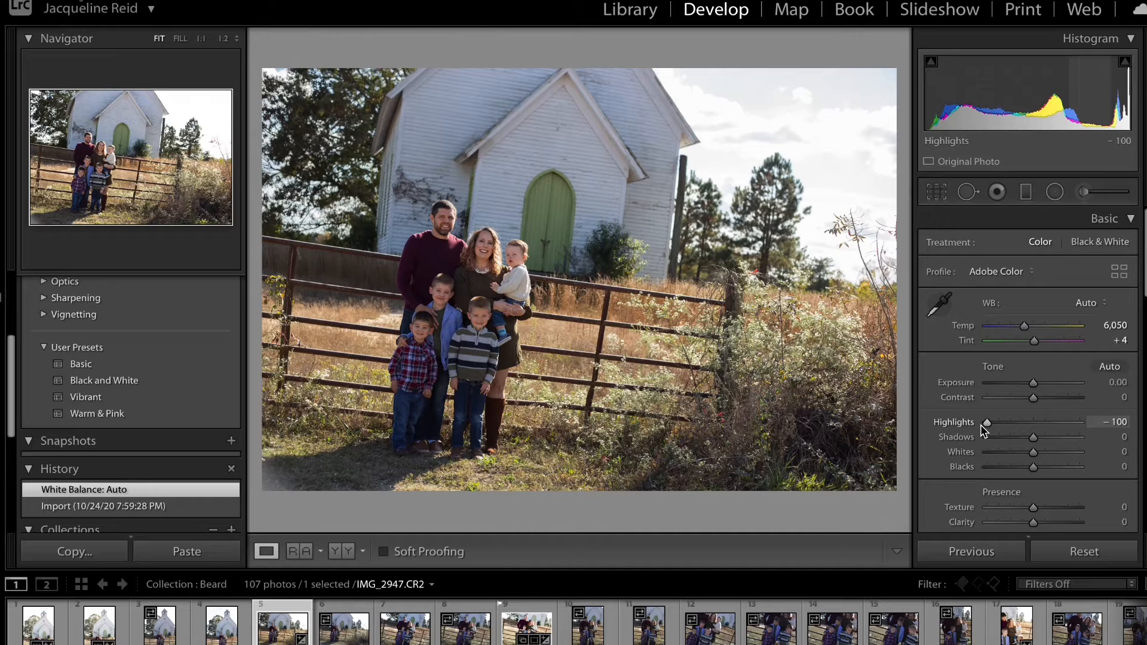
drag(981, 424, 1005, 427)
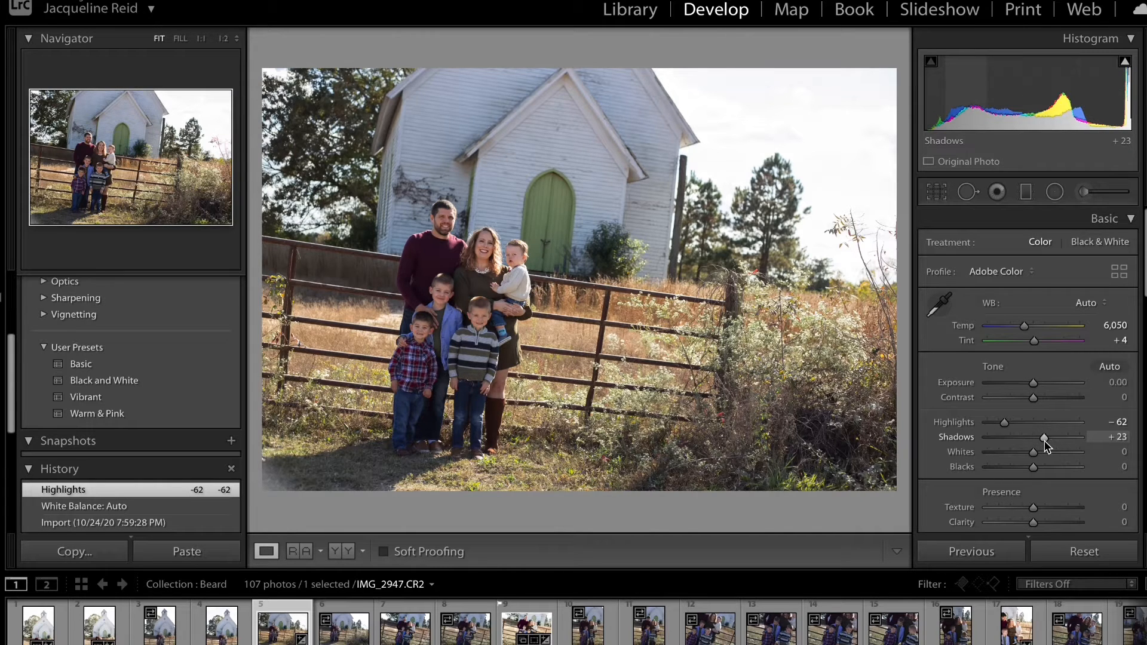
- Try a slight Shadows adjustment, reset it to 0, and raise Exposure to +0.90
drag(1041, 440, 1036, 440)
double_click(986, 440)
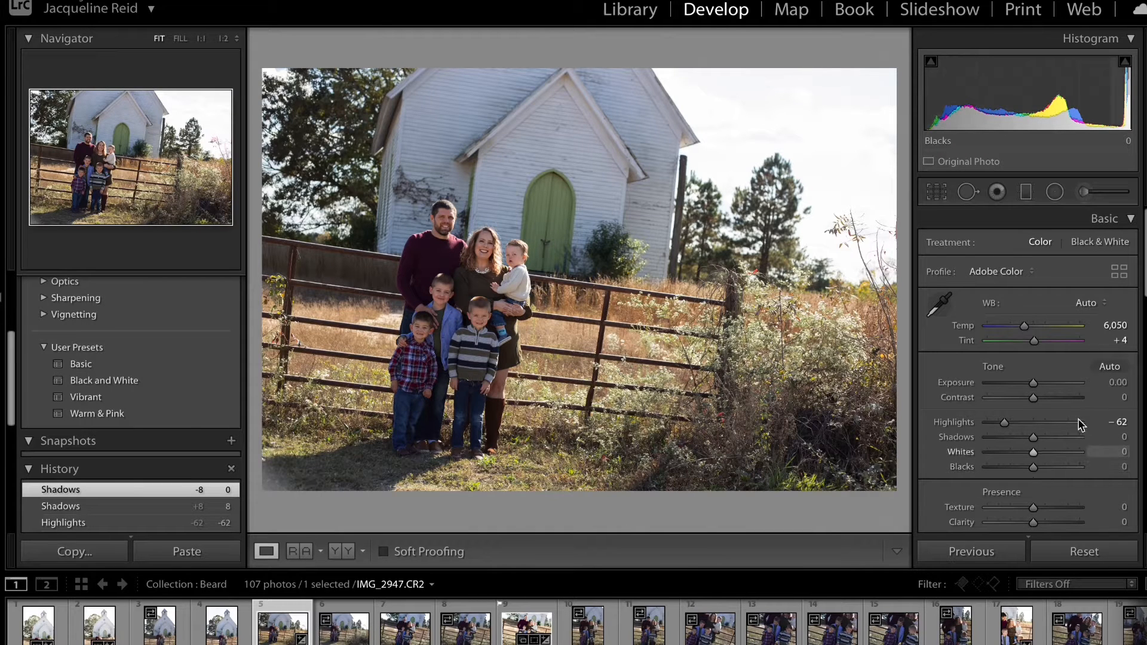
click(1114, 382)
text(0.7)
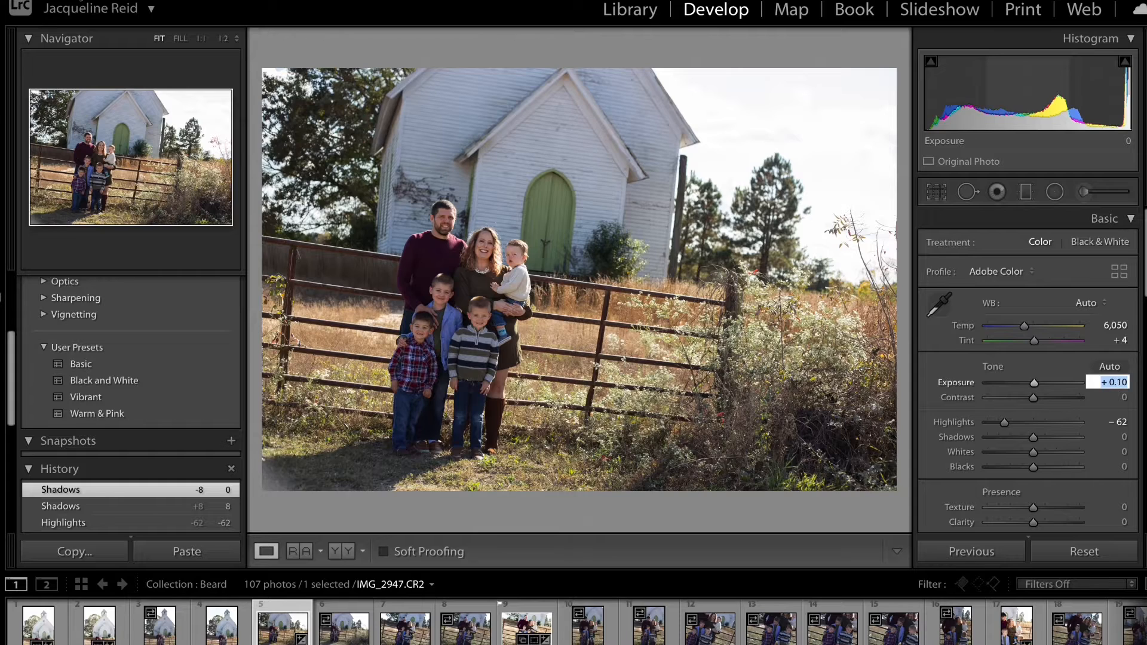
key(Return)
key(Up)
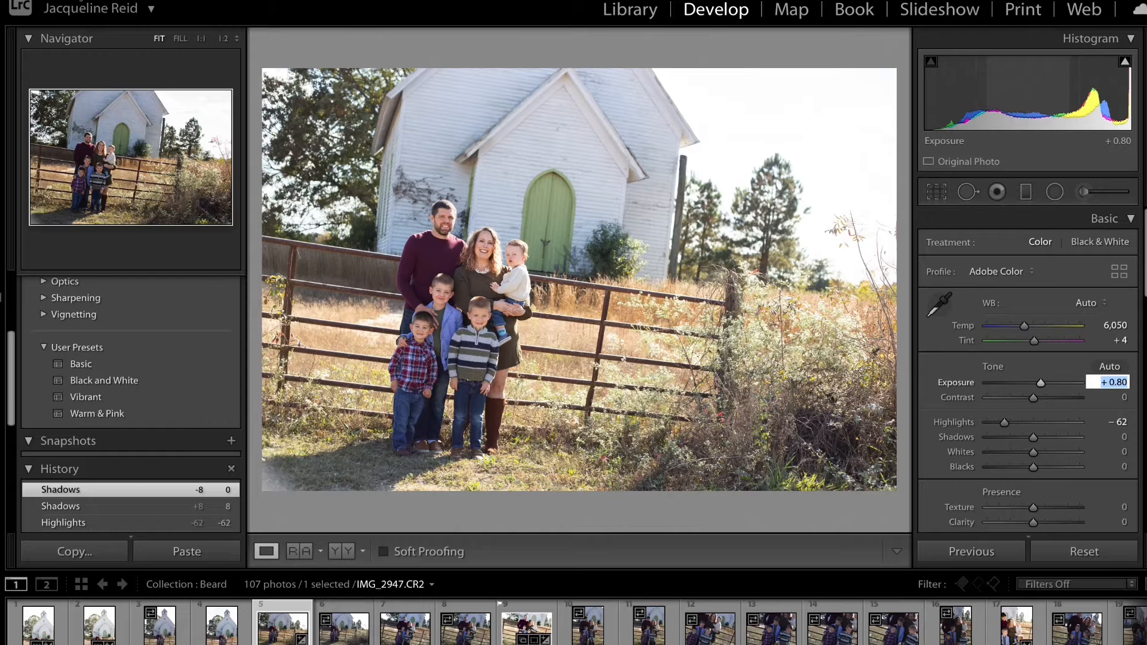
key(Up)
key(Up)
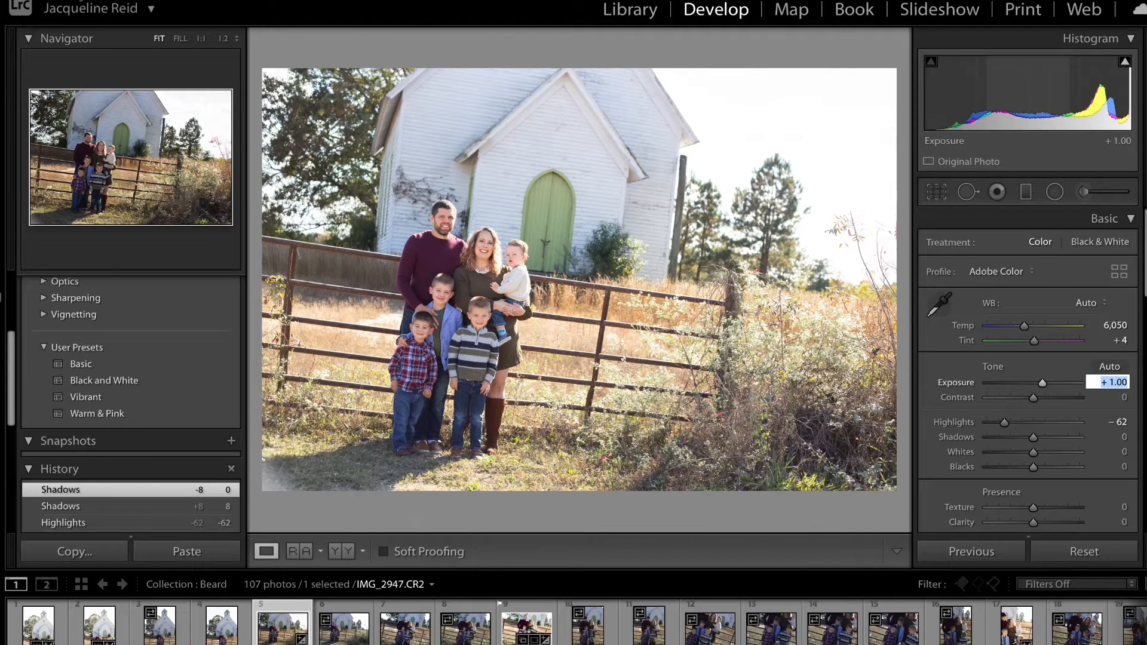
key(Down)
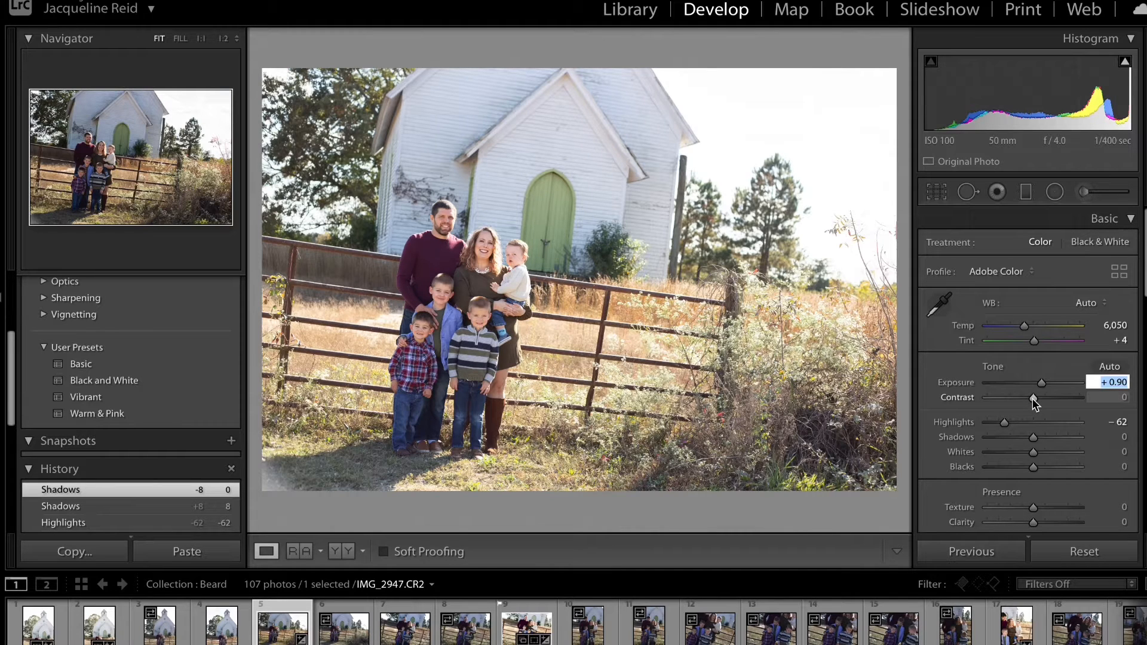
- Set Contrast to +40, checking its effect on the family's faces up close
drag(1034, 399, 1104, 408)
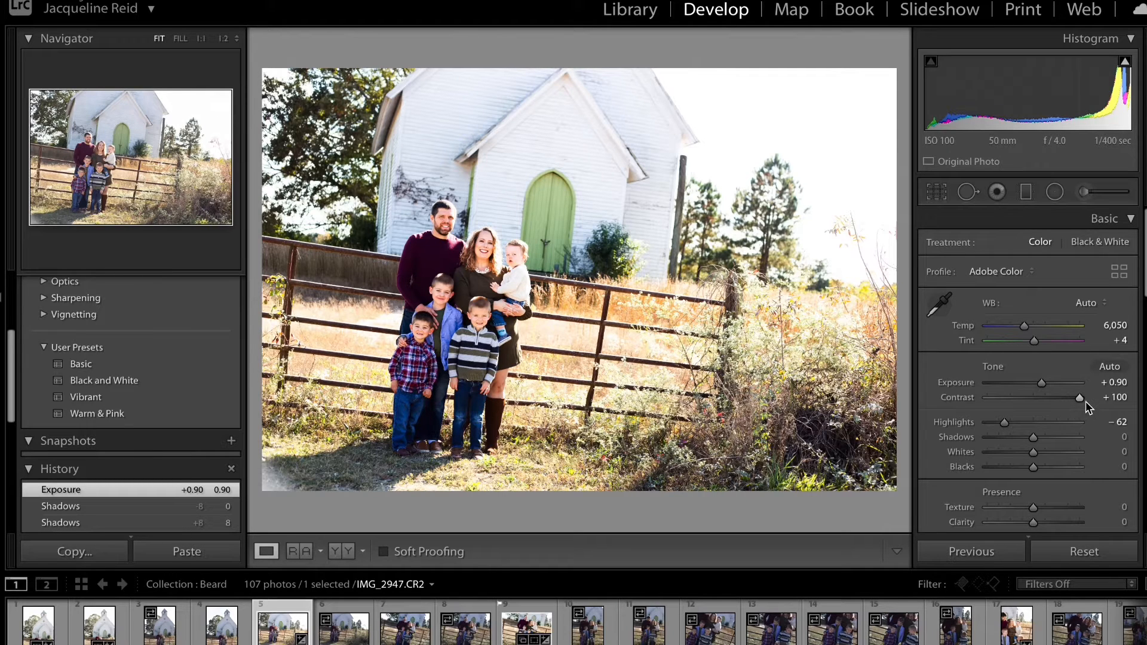
drag(1085, 405, 1052, 399)
click(440, 274)
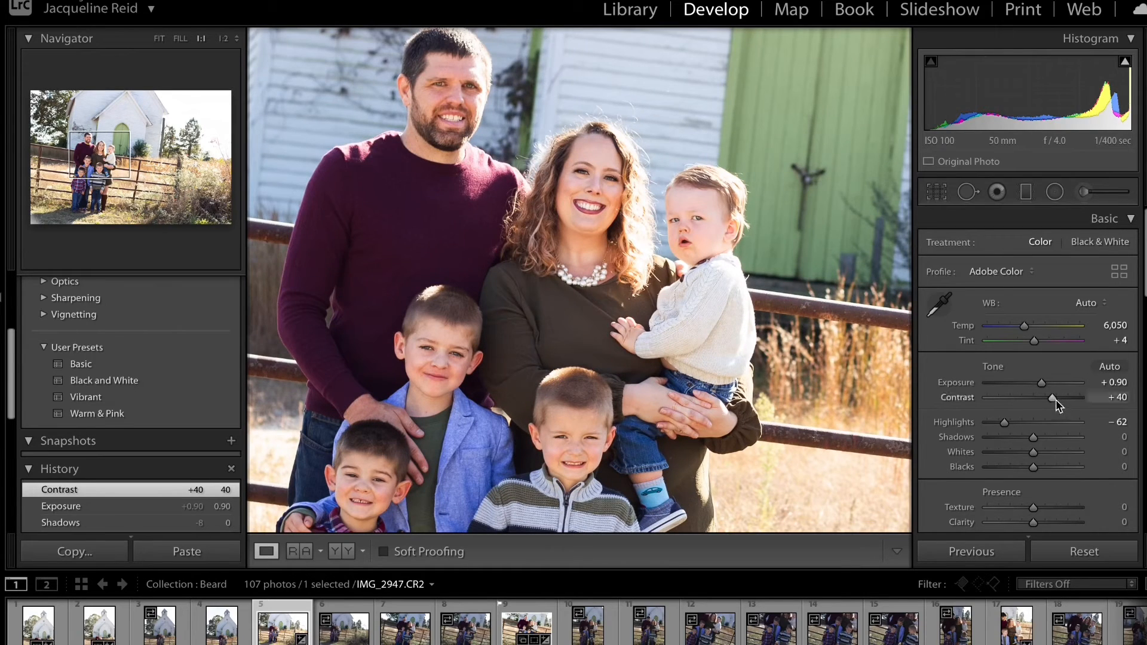
mouse_move(1053, 398)
mouse_down()
mouse_move(1019, 400)
mouse_move(1054, 406)
mouse_up()
click(800, 394)
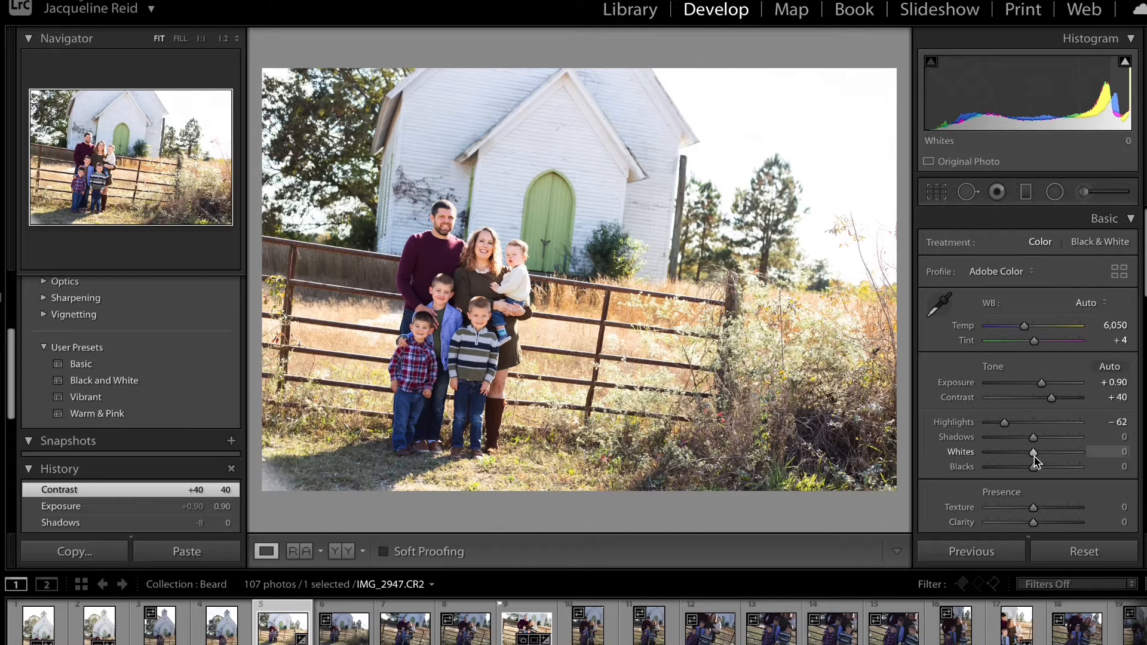
- Set Whites to −24, judging the skin tones and light clothing at full size
mouse_move(1034, 455)
mouse_down()
mouse_move(1059, 457)
mouse_move(1050, 459)
mouse_up()
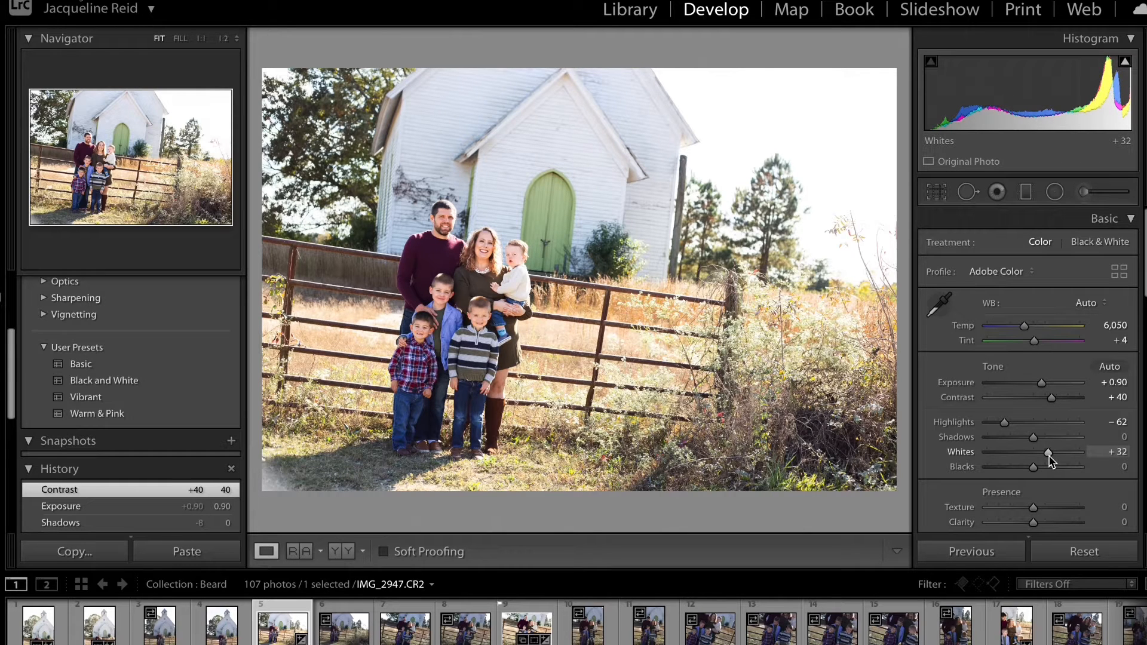
click(510, 264)
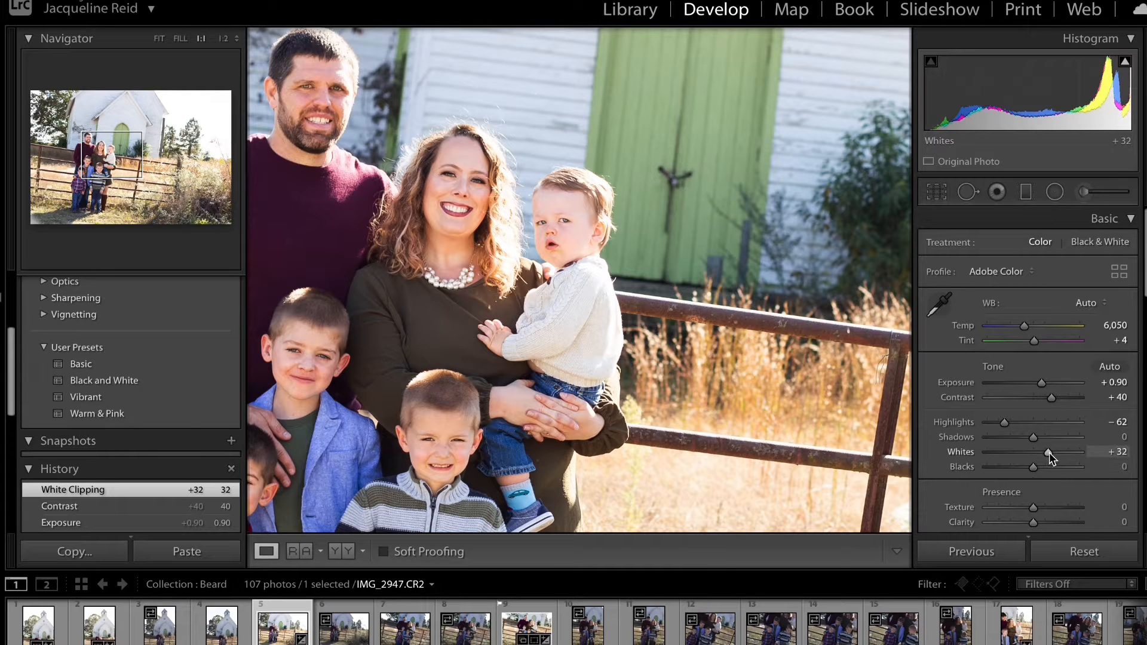
drag(1049, 453, 1023, 454)
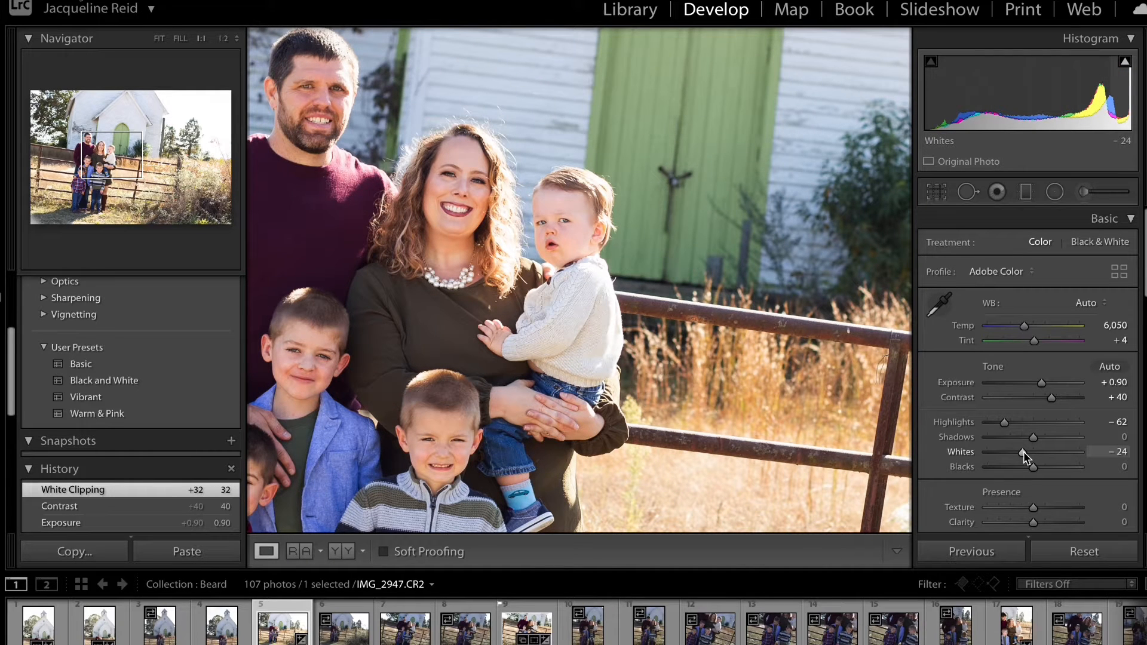
drag(1023, 451, 1023, 452)
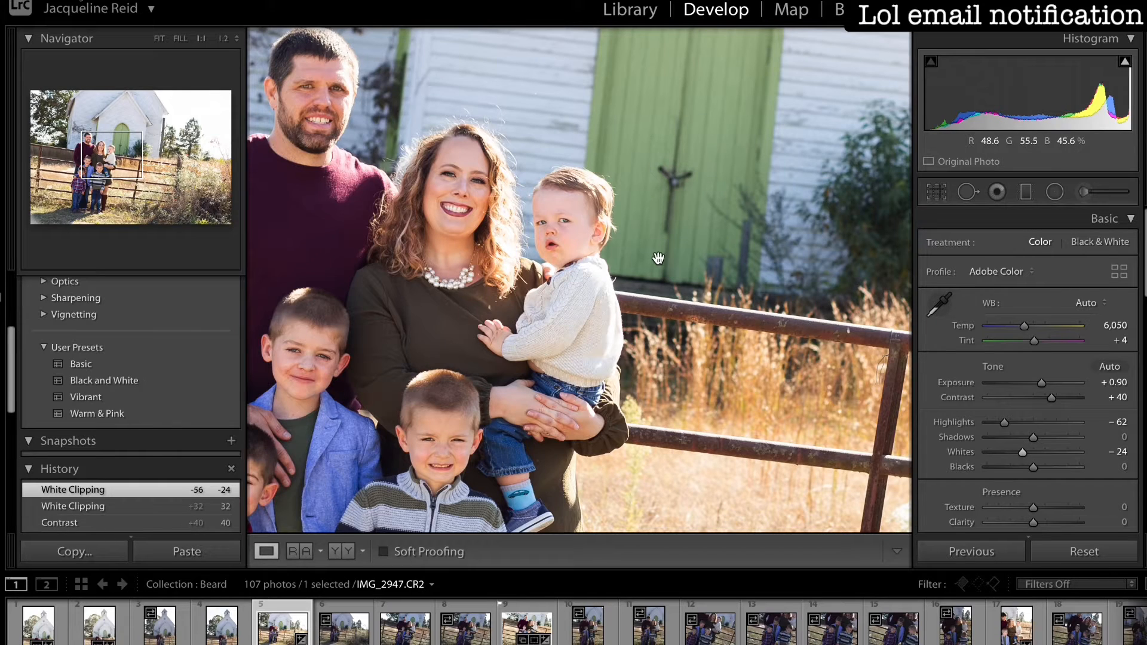
click(676, 267)
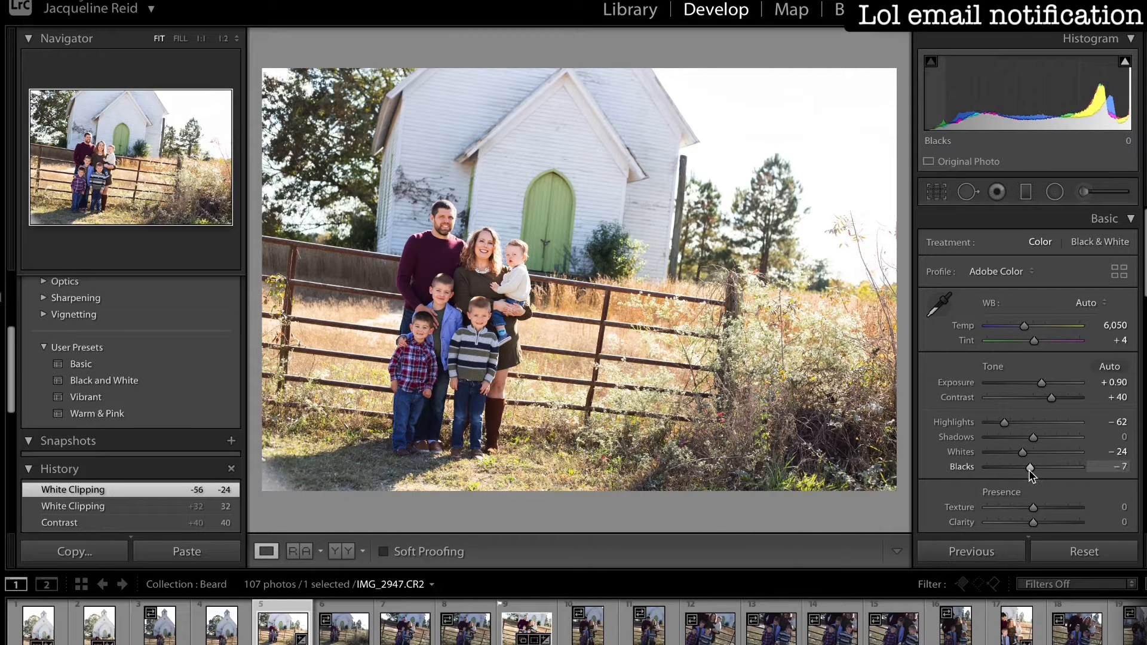
- Lower Blacks to −16 and raise Clarity to +11
drag(1028, 469, 1026, 471)
scroll(1026, 470, down, 5)
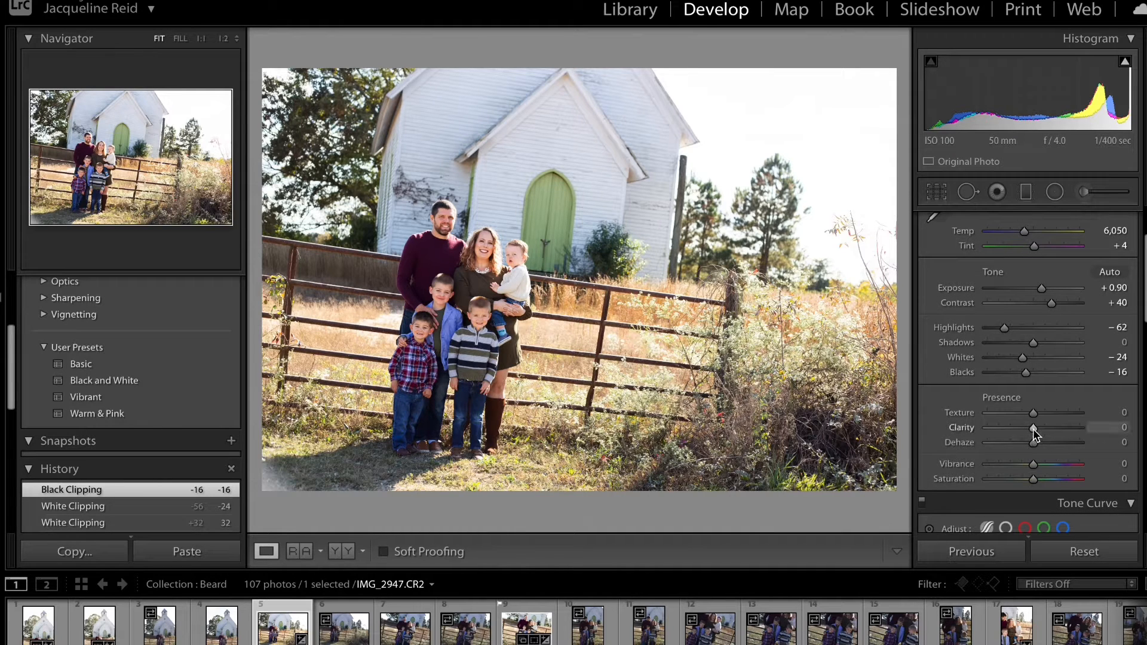
drag(1033, 428, 1038, 430)
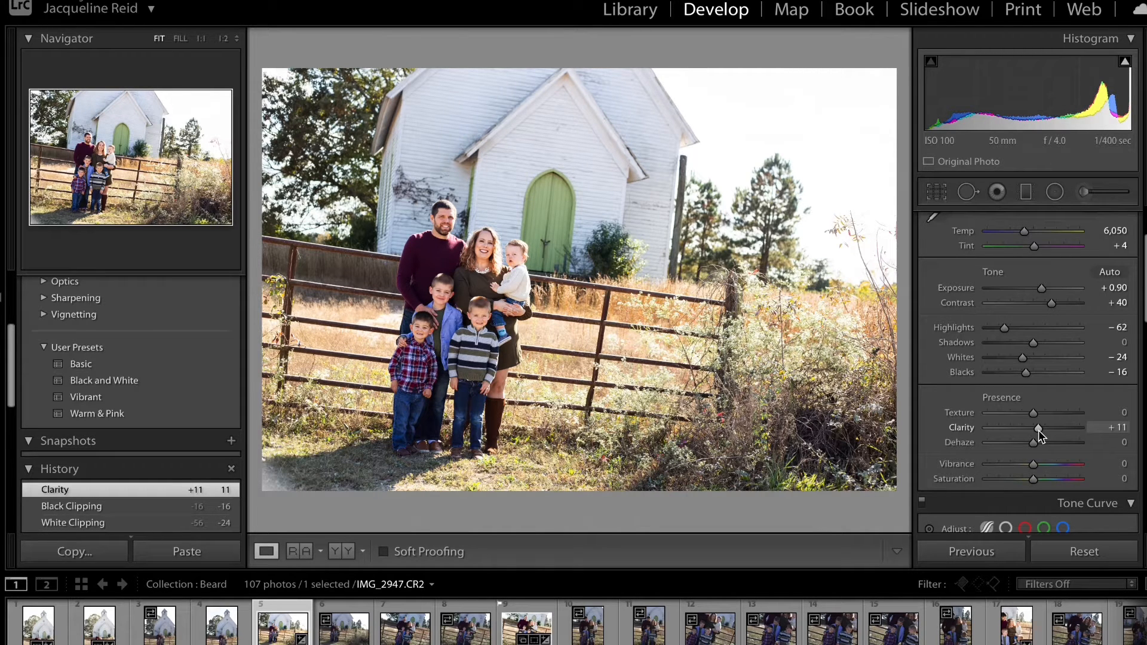
- Adjust the tone curve regions: Highlights −40, Lights +8, Darks −4 and Shadows −5
scroll(1038, 430, down, 5)
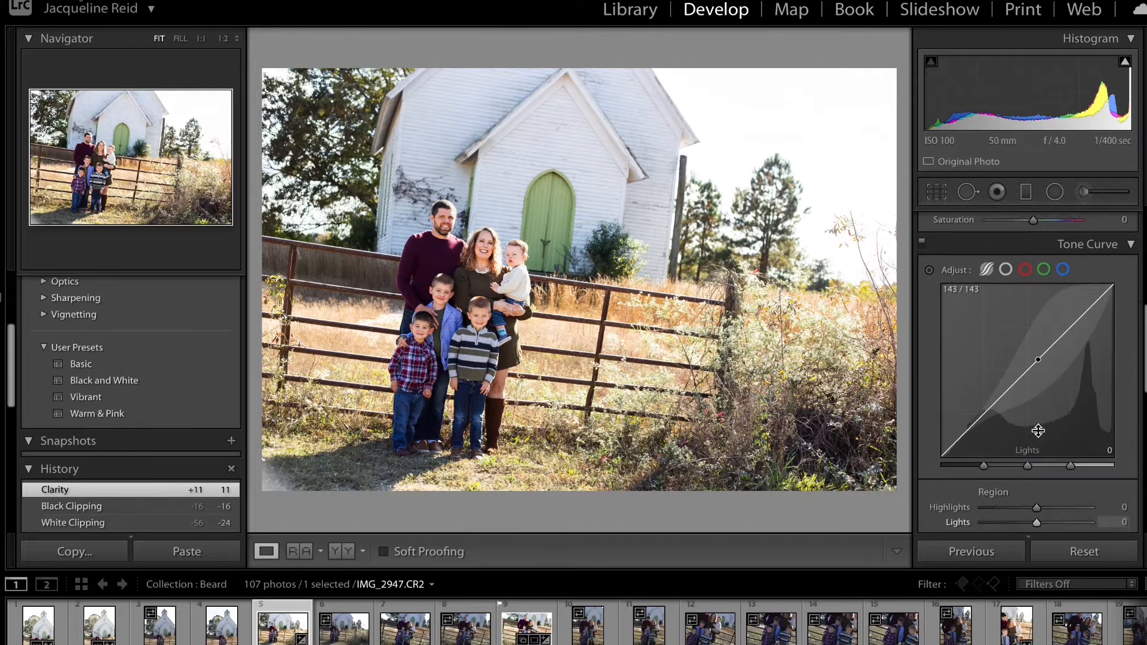
scroll(1038, 429, down, 2)
scroll(1038, 428, up, 2)
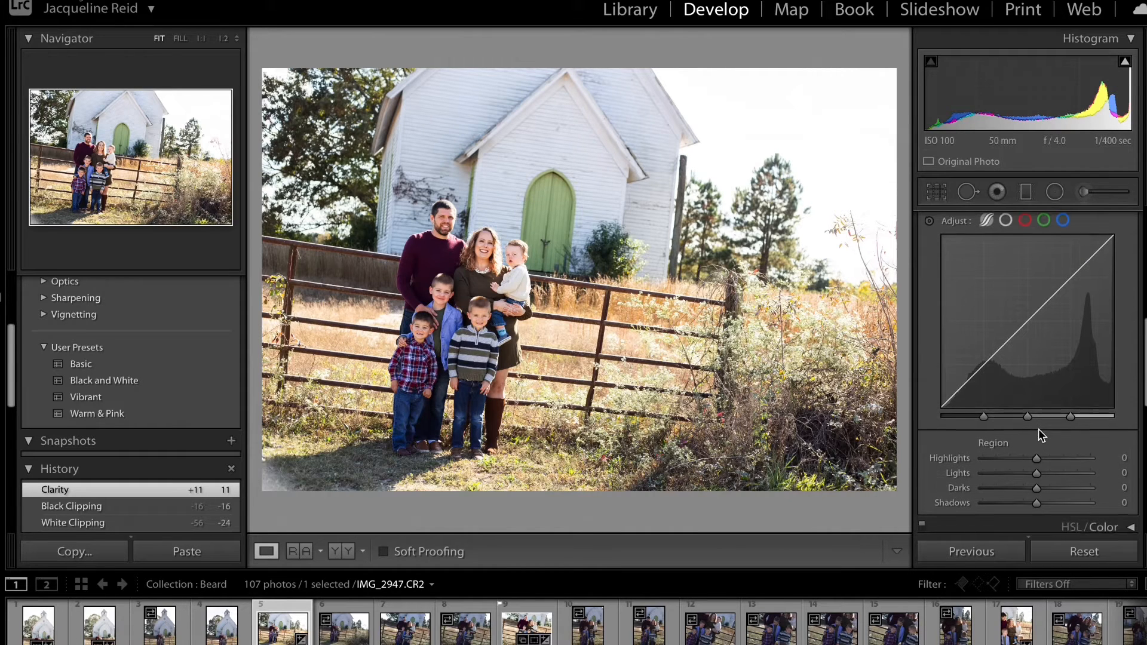
scroll(1038, 429, up, 5)
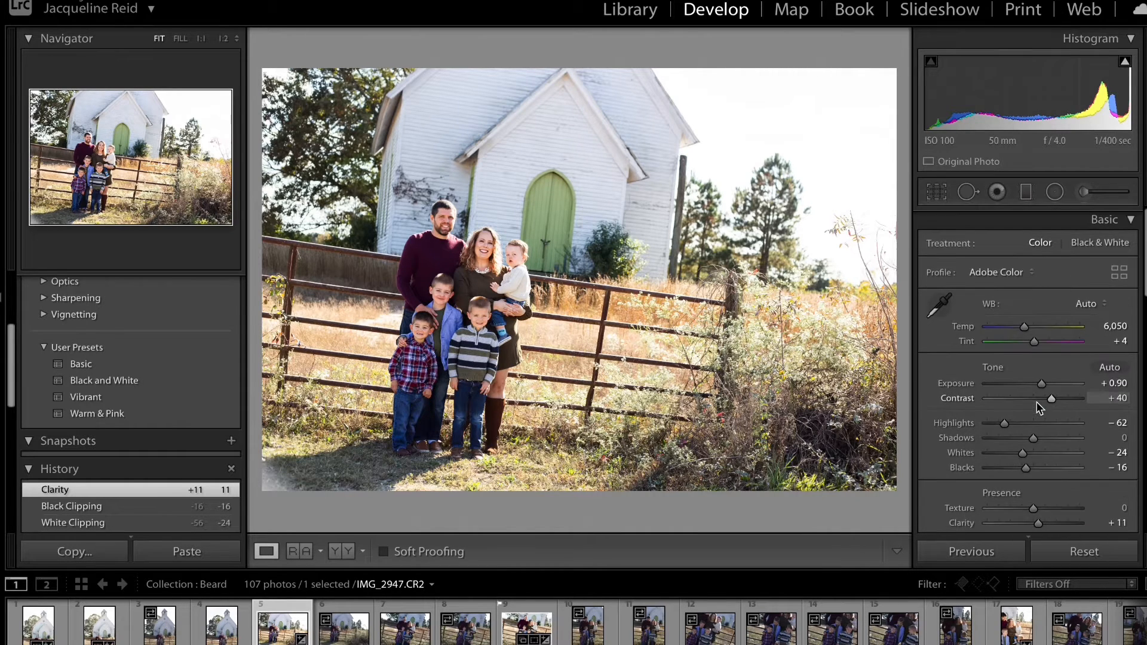
scroll(1035, 402, down, 3)
scroll(1035, 406, down, 6)
scroll(1030, 436, up, 1)
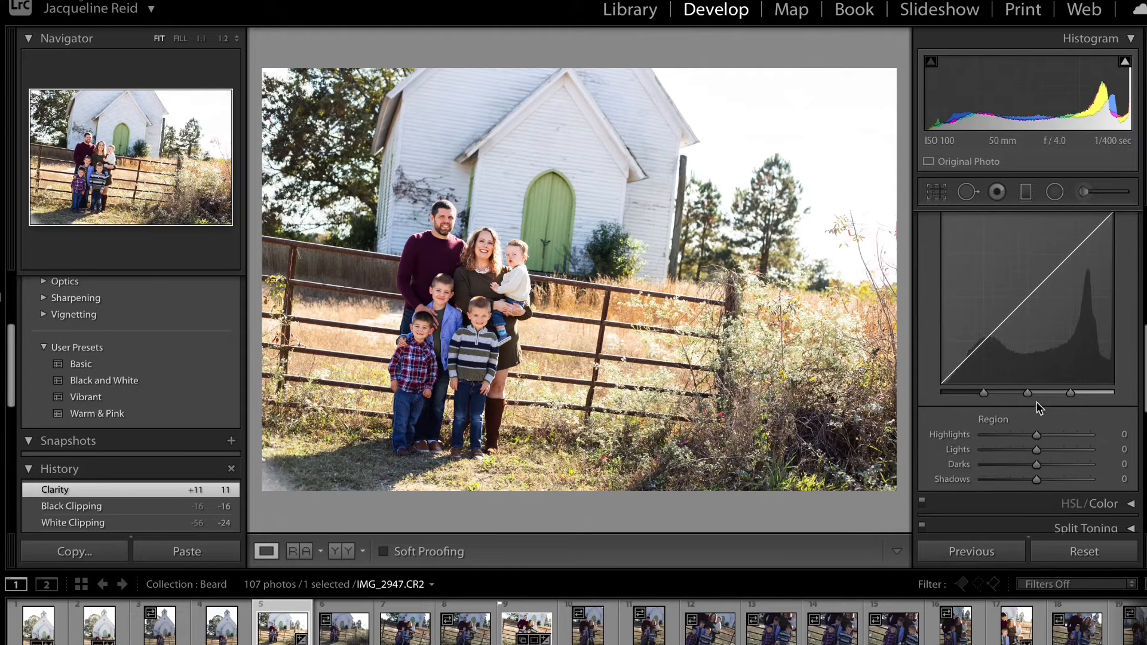
drag(1036, 442, 1073, 436)
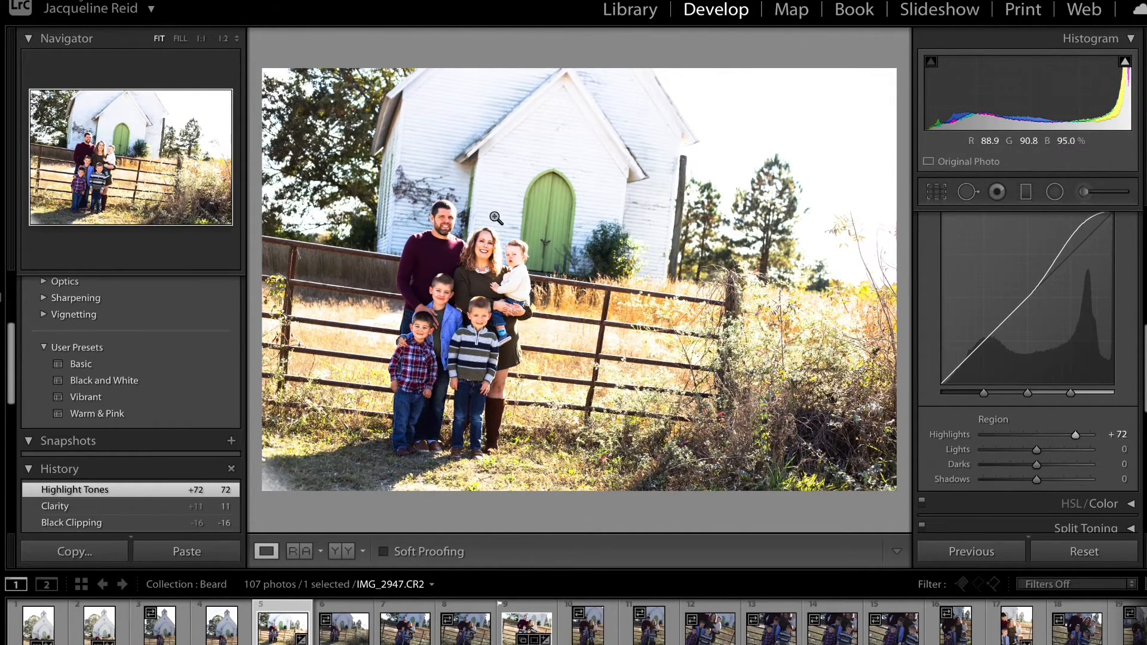
key(z)
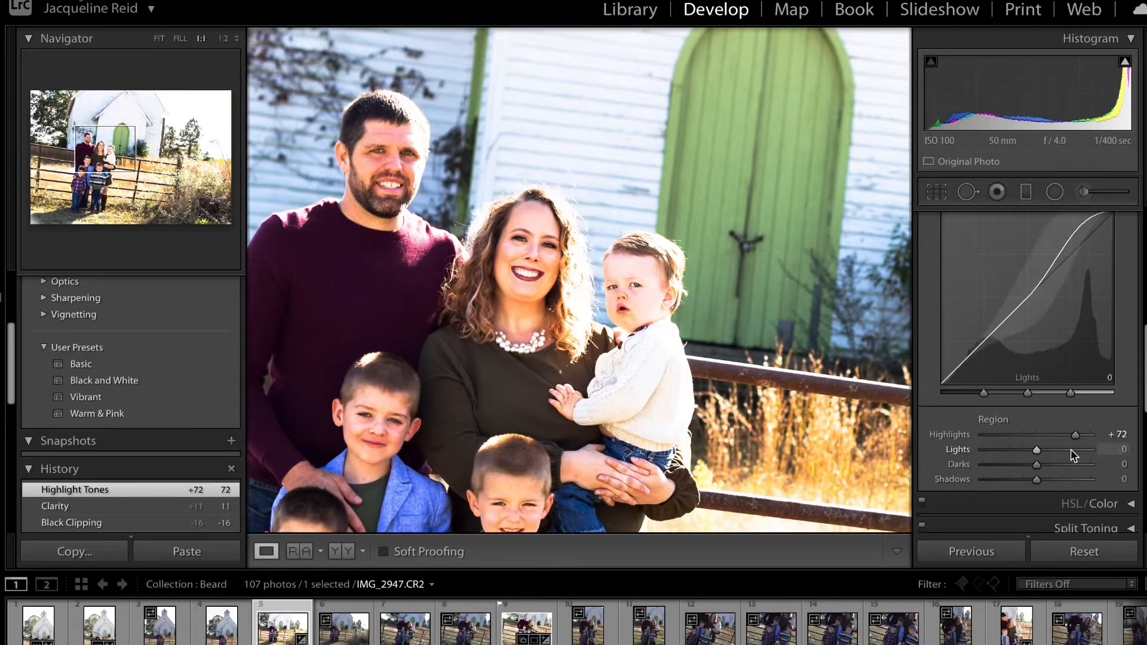
drag(1074, 436, 1014, 440)
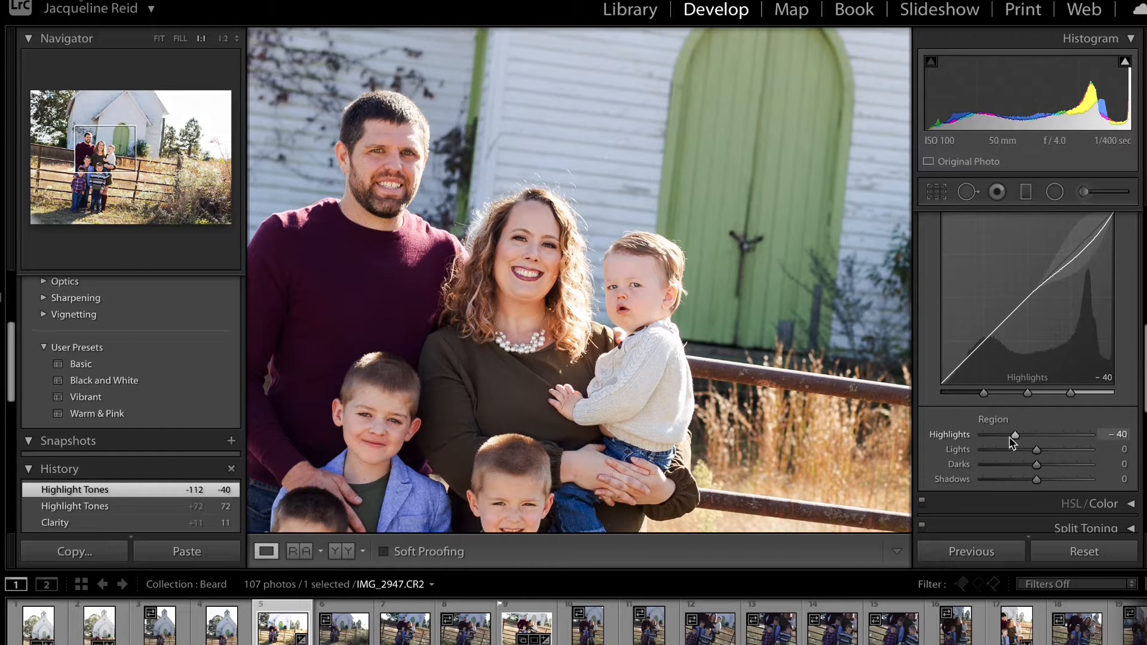
click(792, 371)
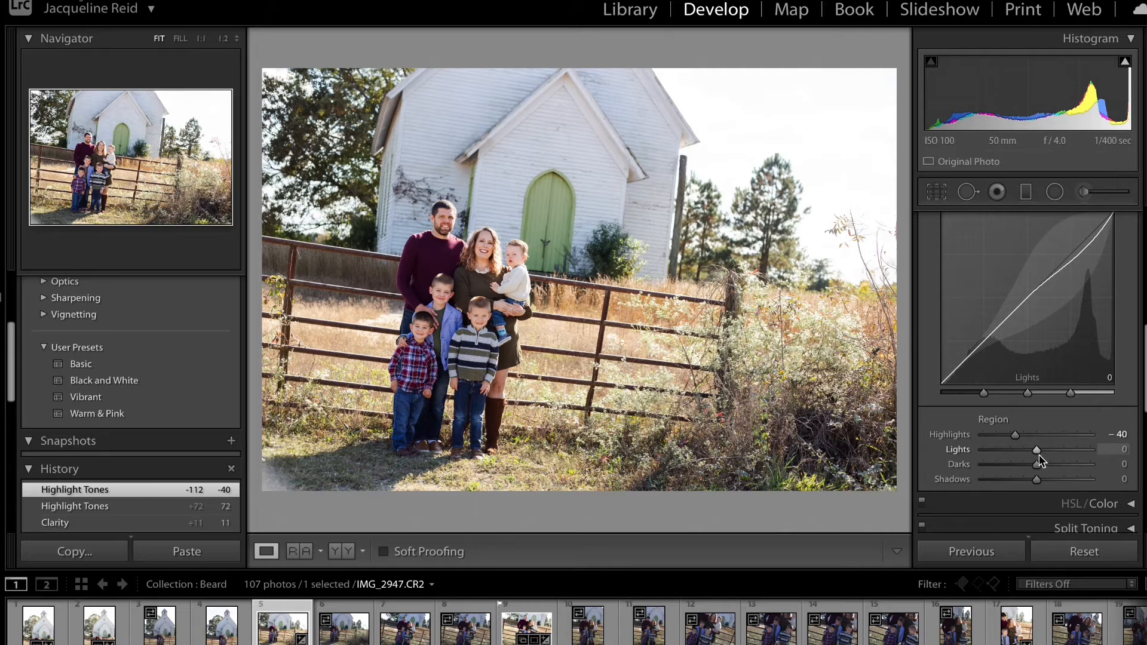
drag(1037, 450, 1035, 485)
- Brighten the photo by setting Exposure to +1.10
scroll(1016, 378, up, 8)
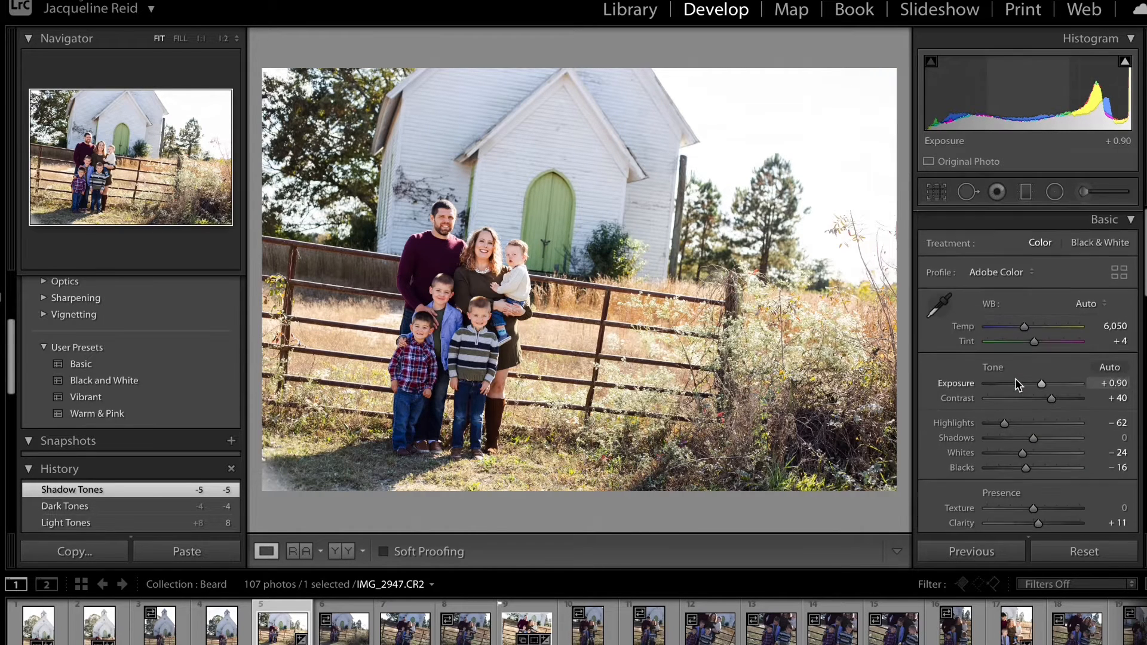
click(1118, 385)
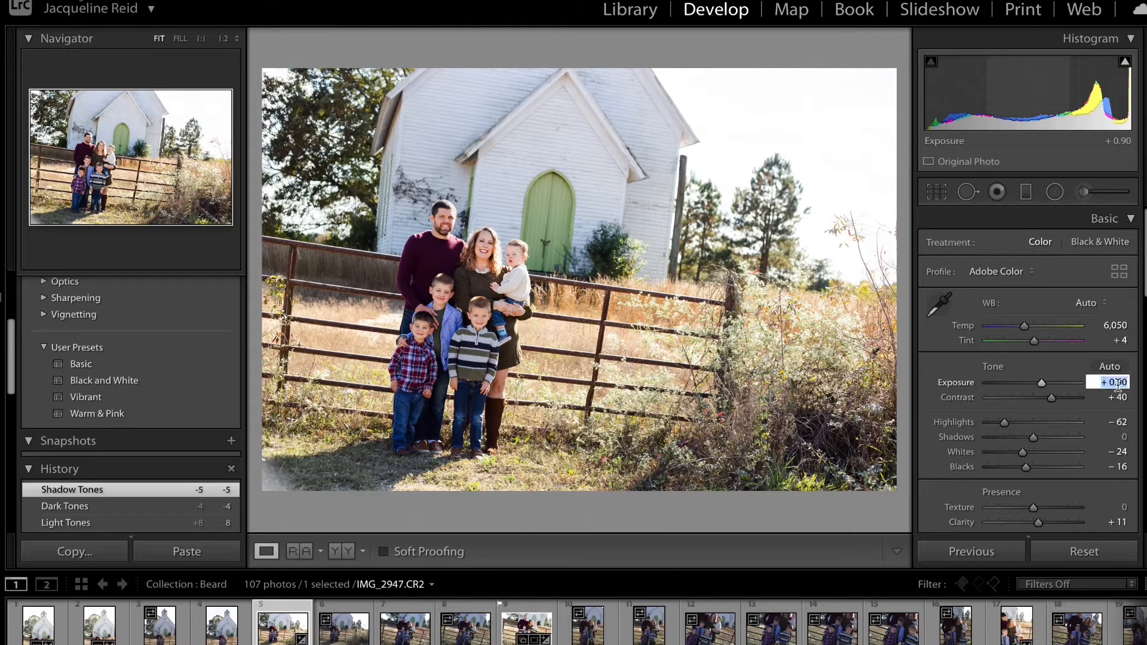
key(Up)
key(Up)
key(Up)
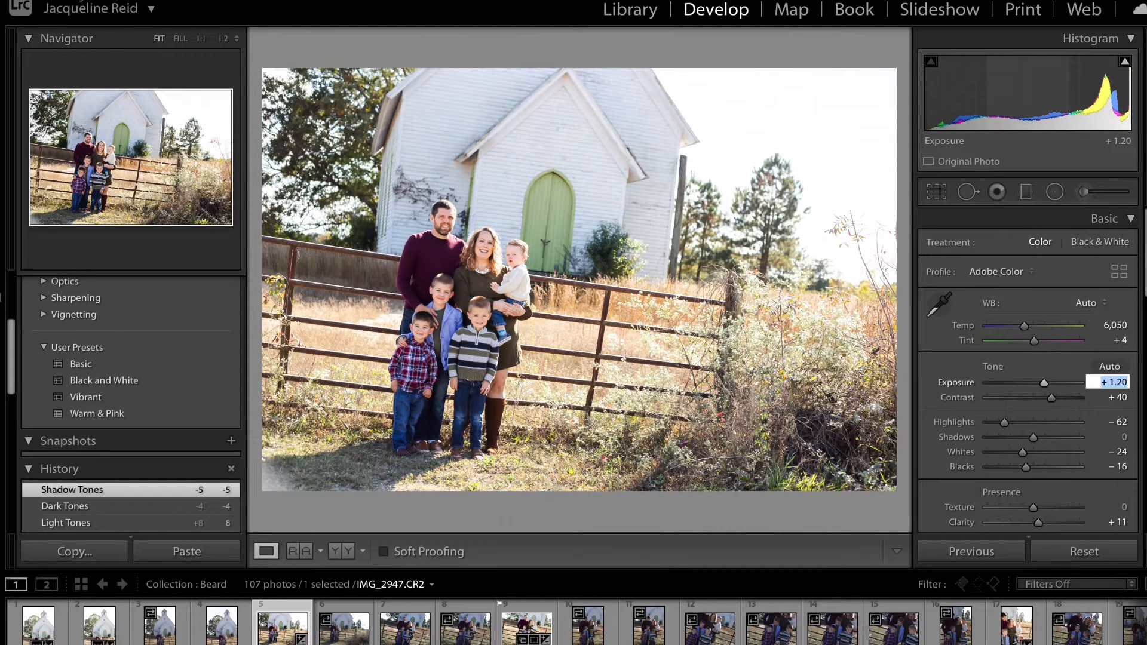
key(Down)
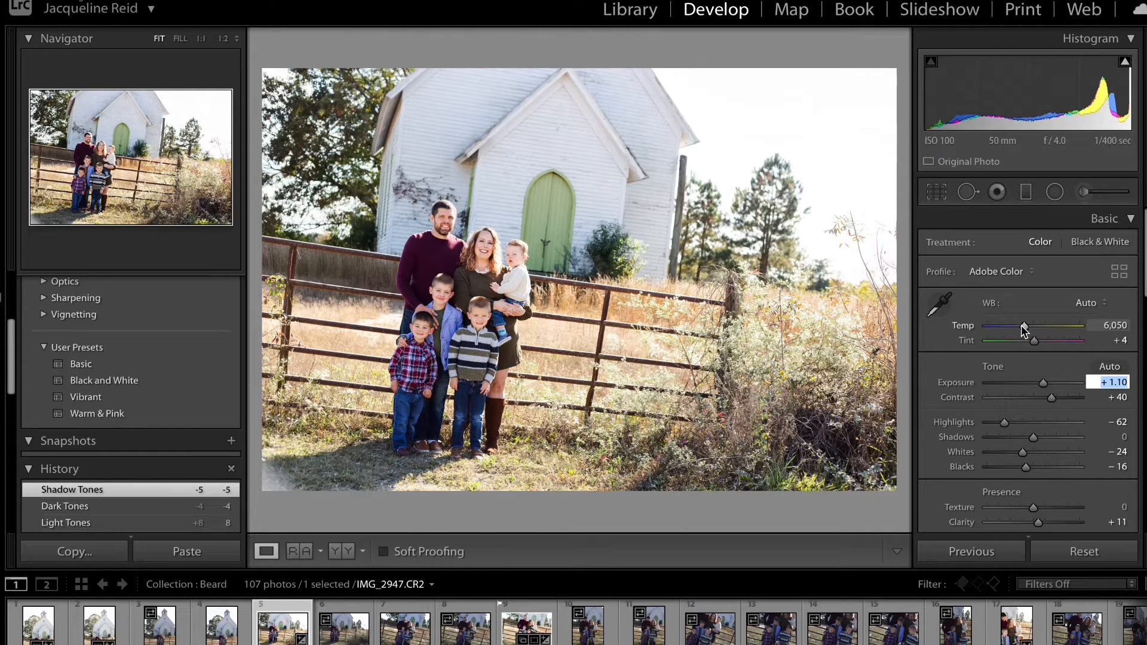
- Try cooler and warmer colour temperatures, and restore the white balance to Auto
drag(1024, 326, 1005, 328)
drag(1009, 329, 1034, 327)
double_click(957, 326)
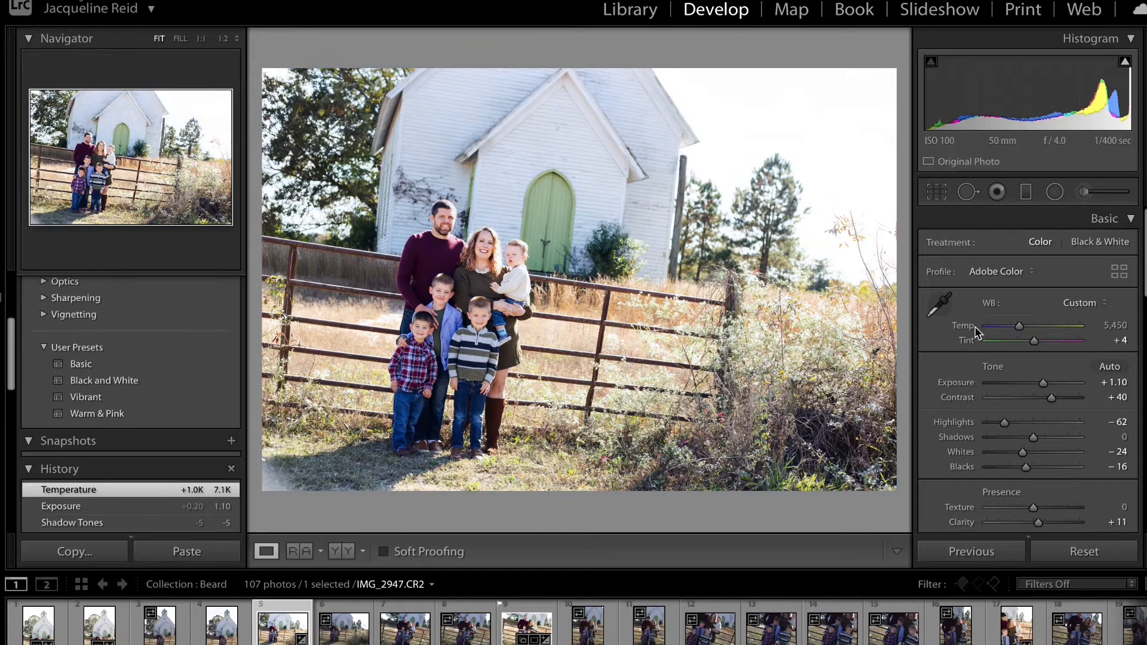
click(1108, 326)
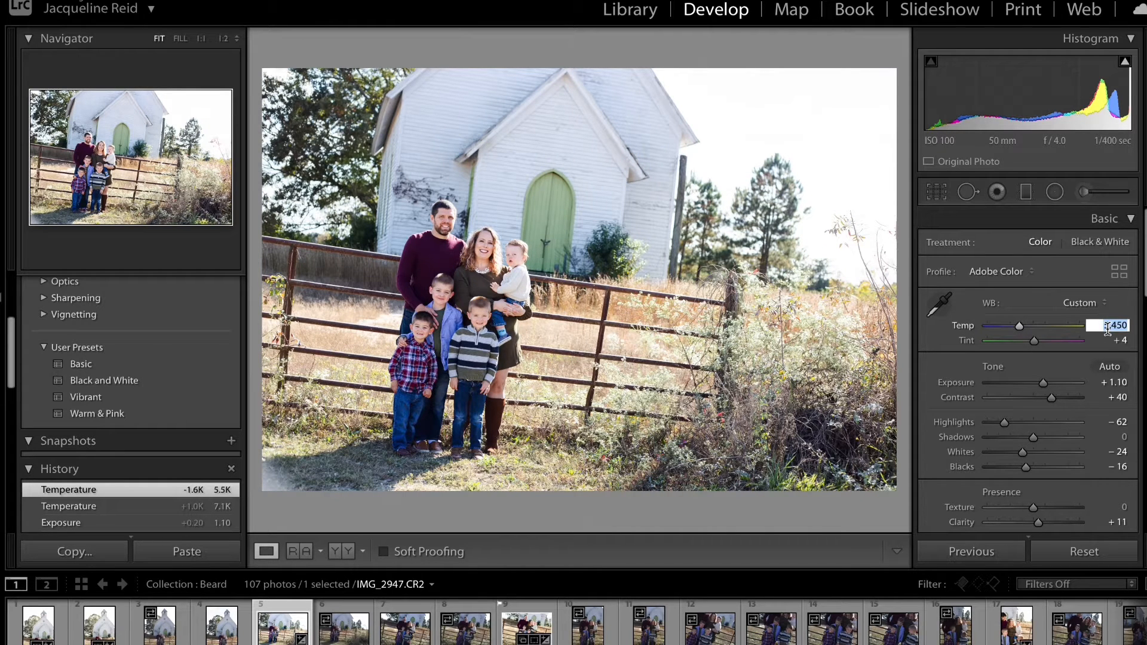
click(1082, 303)
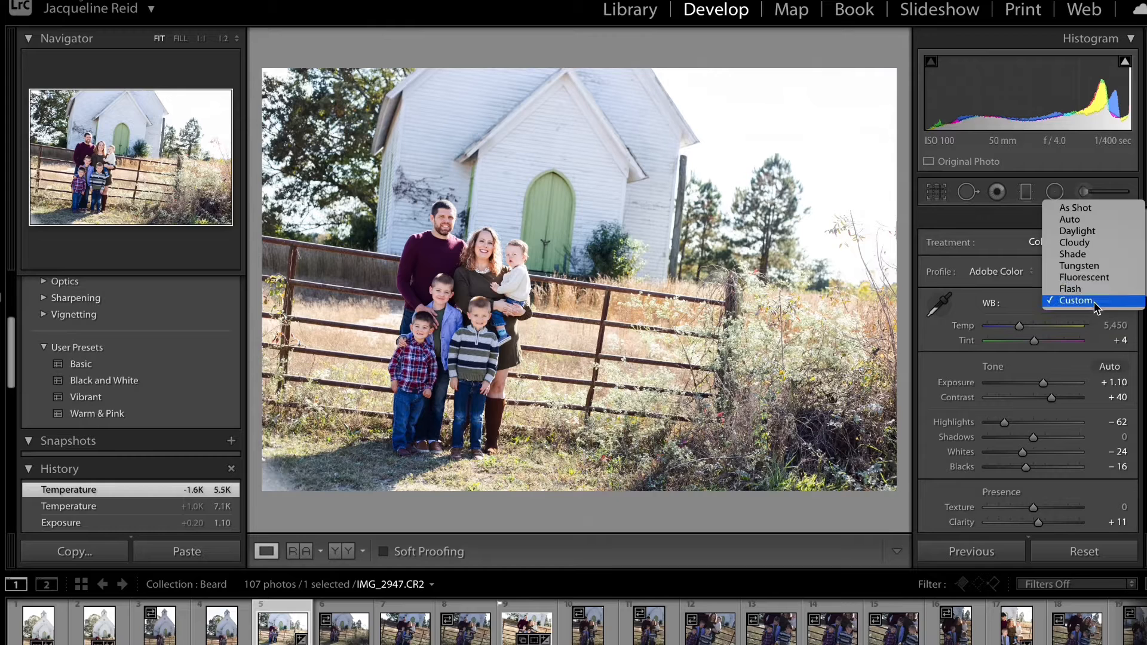
click(1075, 223)
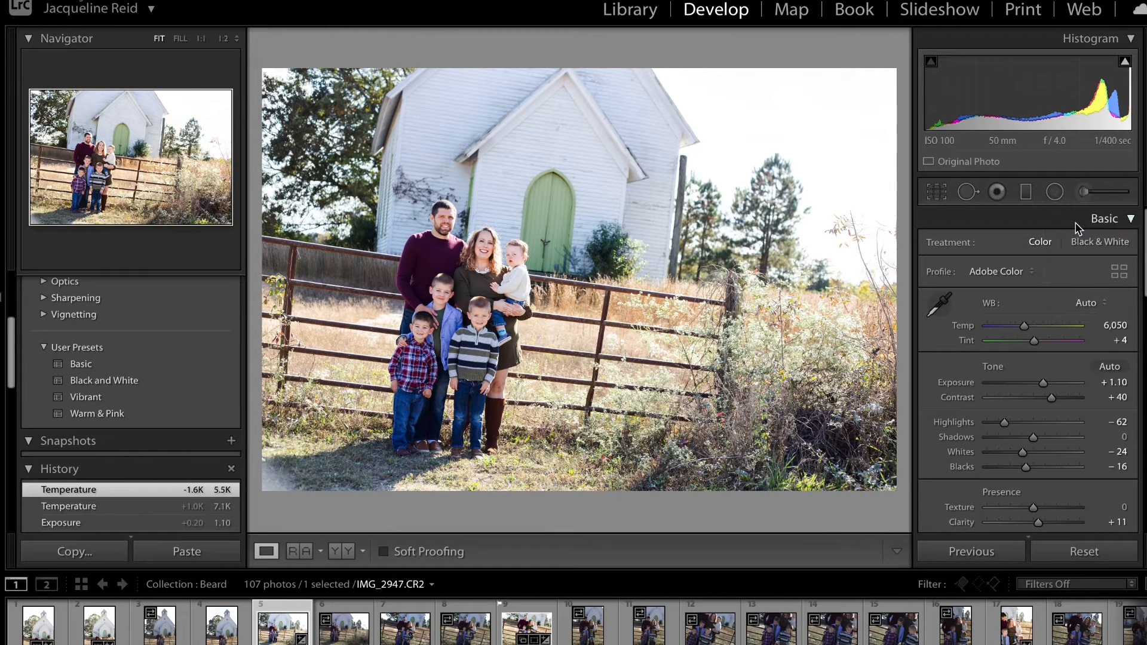
- Warm the photo by setting the white balance Temp to 6,650
click(1112, 324)
key(Up)
key(Up)
key(Up)
key(Up)
key(Up)
key(Up)
key(Up)
key(Up)
key(Up)
key(Up)
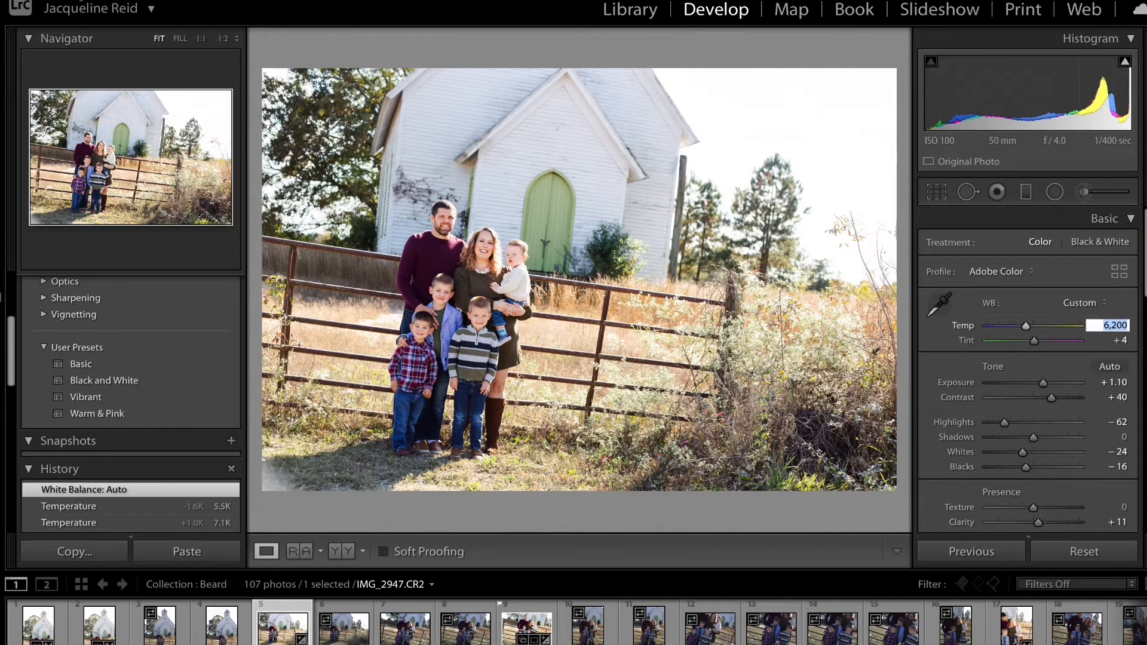
key(Up)
key(Up)
key(Up)
key(Up)
key(Up)
key(Down)
key(Down)
key(Down)
- Set the Tint to +3 and raise Shadows to +8
mouse_move(1034, 346)
mouse_down()
mouse_move(1014, 344)
mouse_move(1060, 345)
mouse_move(1034, 345)
mouse_up()
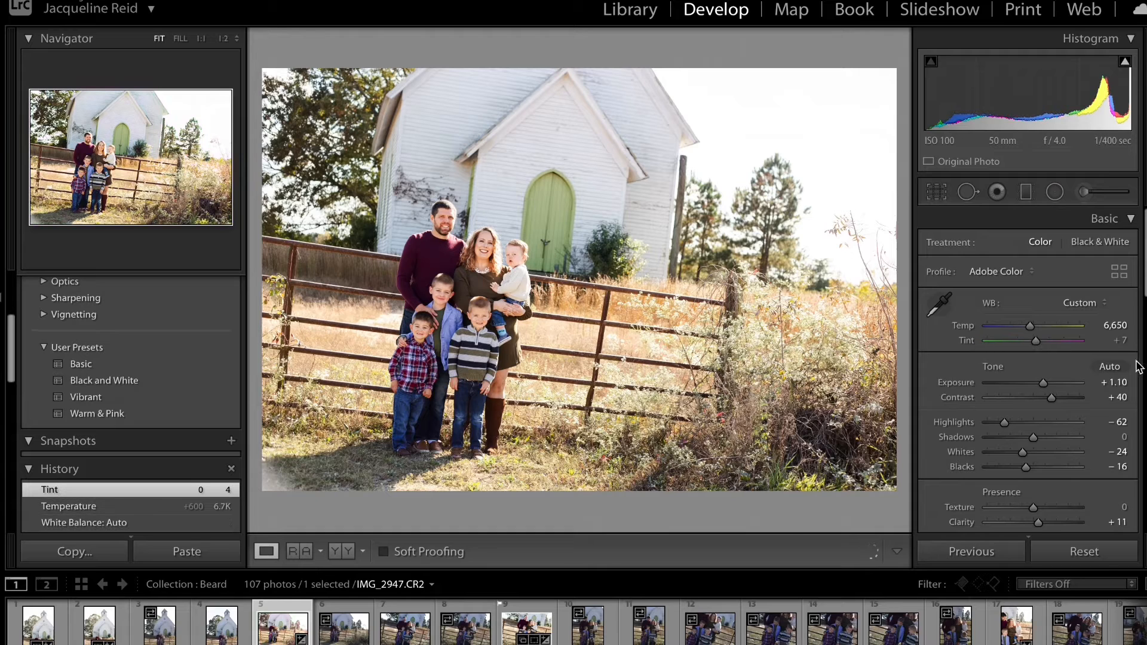
drag(1120, 341, 1121, 341)
click(1121, 340)
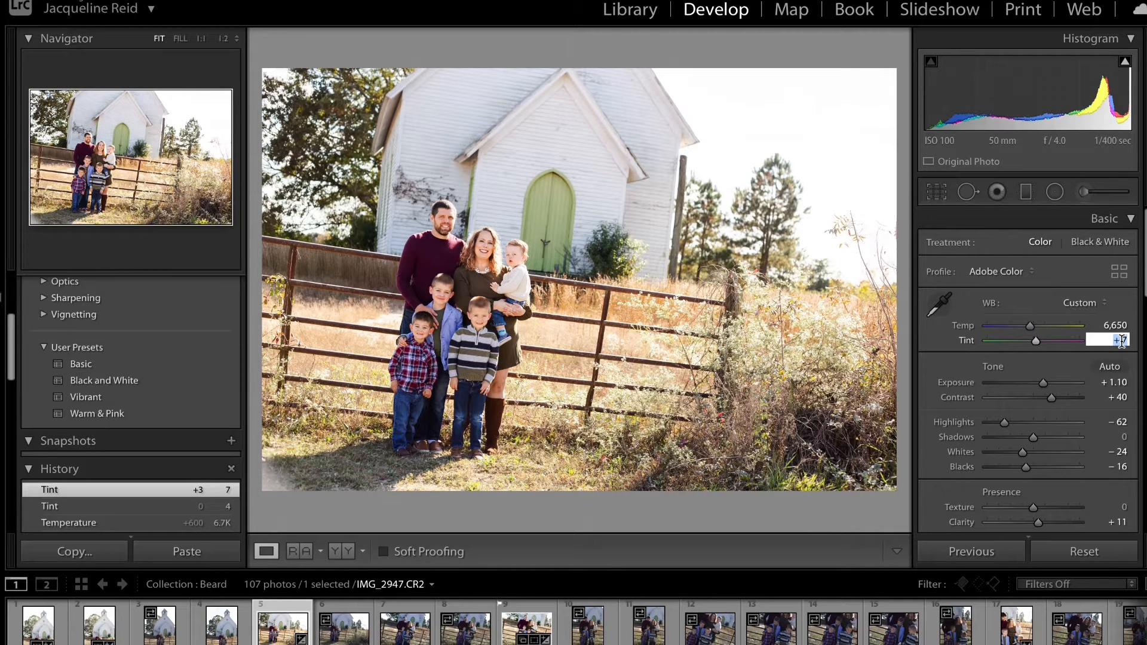
key(Down)
key(Down)
key(Down)
drag(1036, 440, 1037, 442)
scroll(1038, 442, down, 1)
scroll(1040, 444, up, 1)
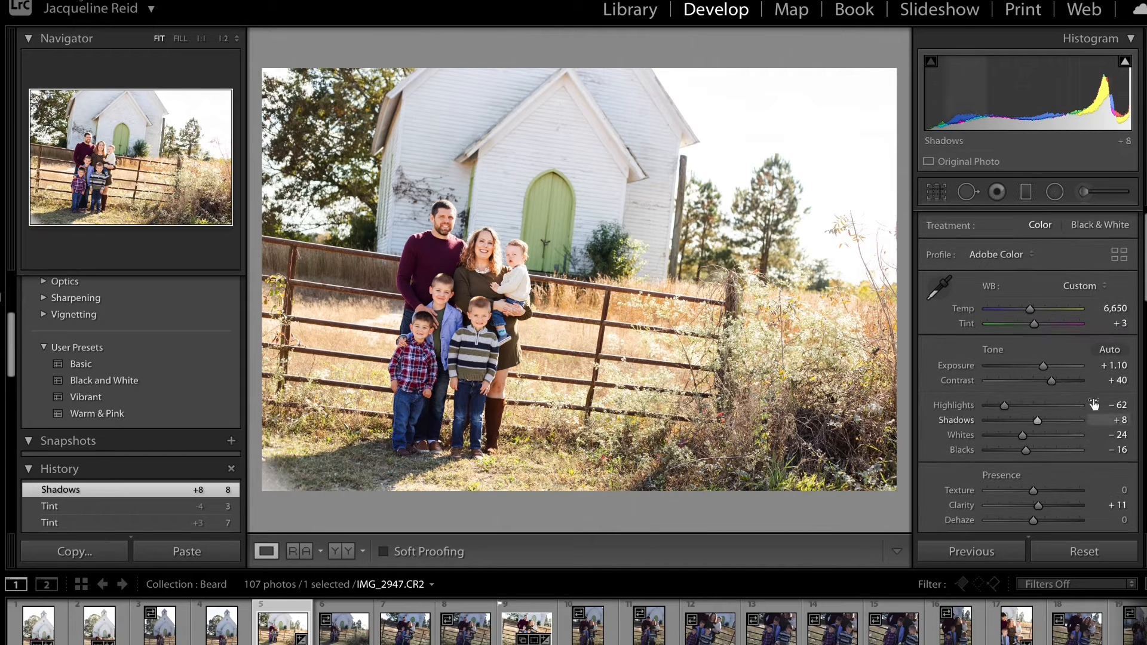
- Crop the photo slightly tighter at its original aspect ratio, reposition the image in the frame, and apply the crop
click(937, 191)
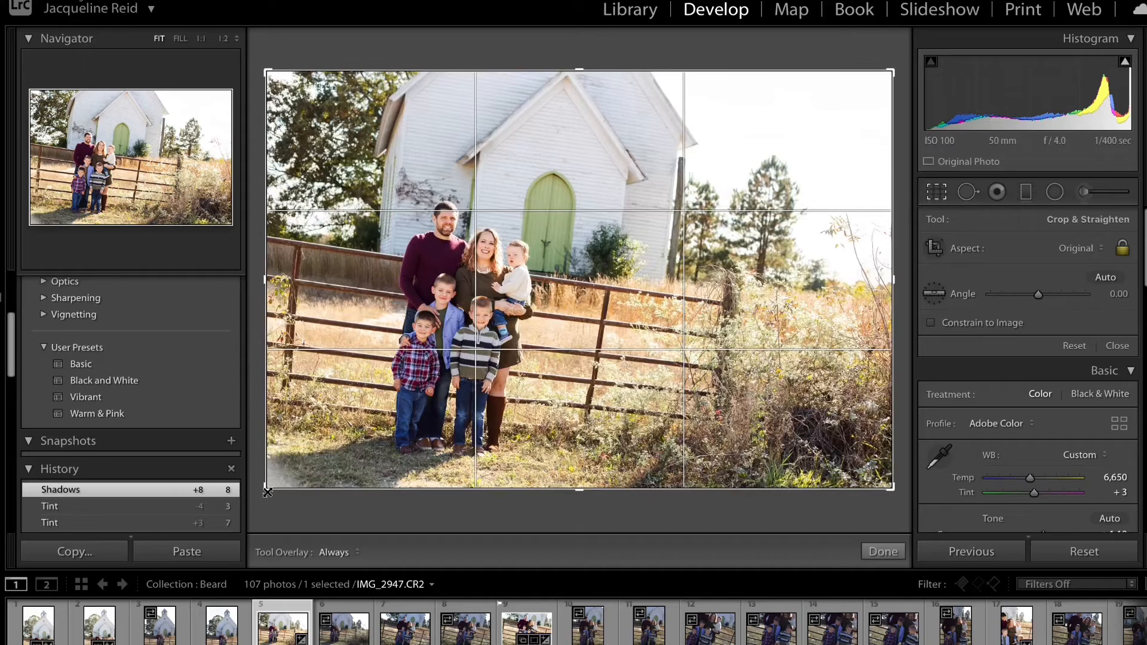
drag(274, 486, 279, 478)
drag(491, 337, 503, 318)
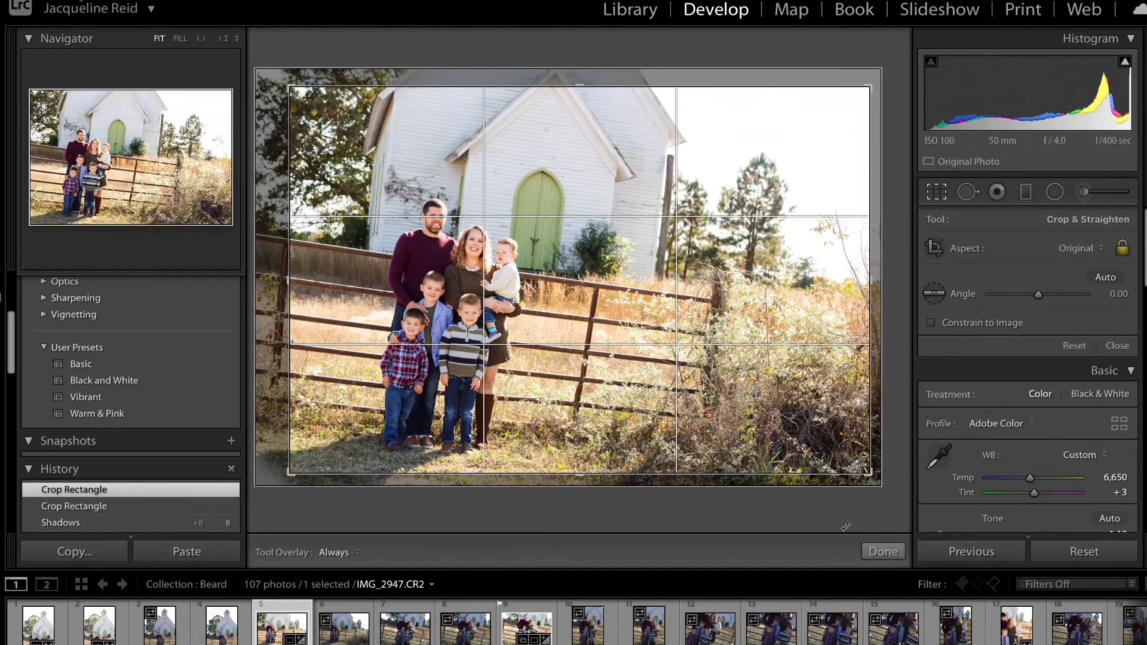
click(883, 550)
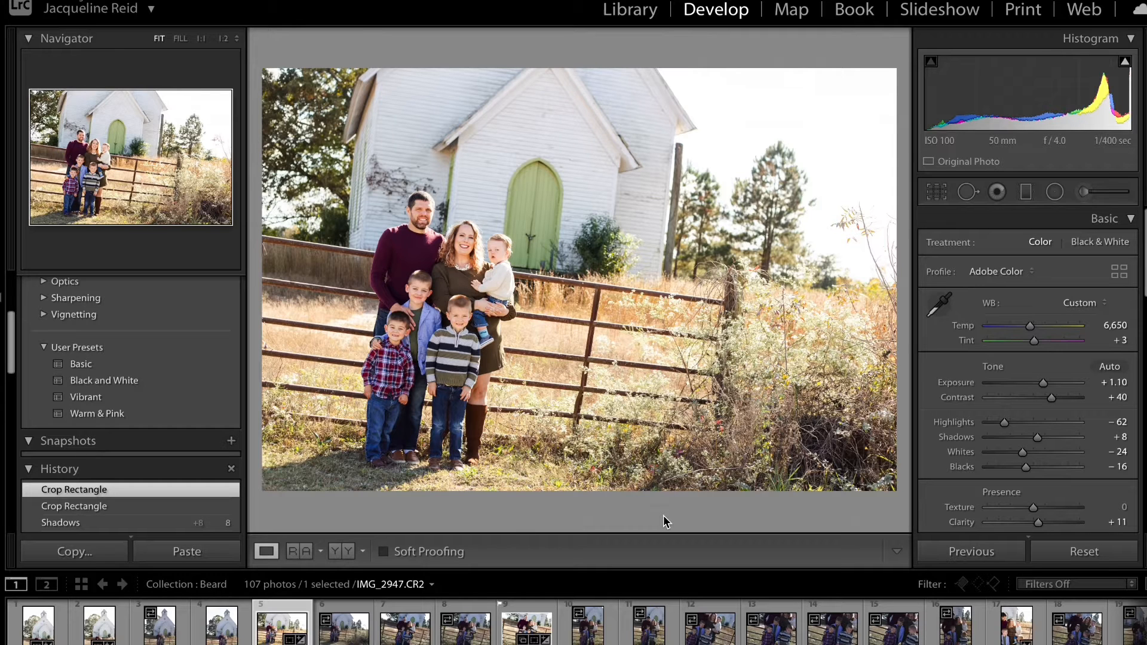
- Copy the develop settings of IMG_2947, excluding all Local Adjustments
key(super+shift+c)
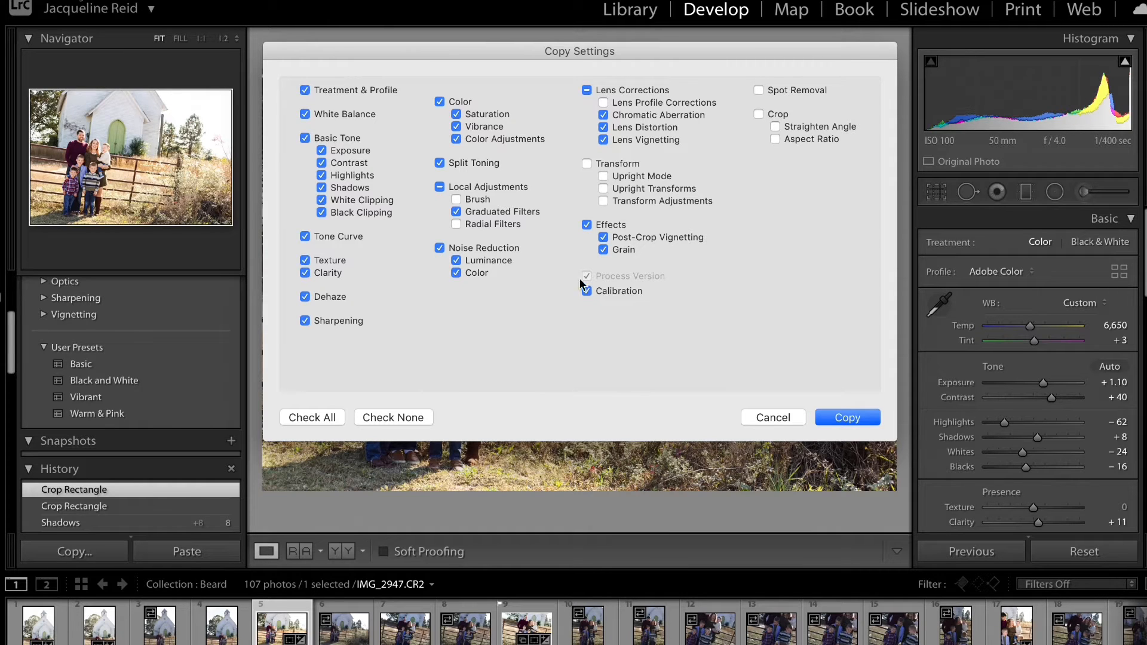
click(441, 186)
click(840, 418)
- Paste the copied settings onto the next two photos, IMG_2948 and IMG_2957
key(Right)
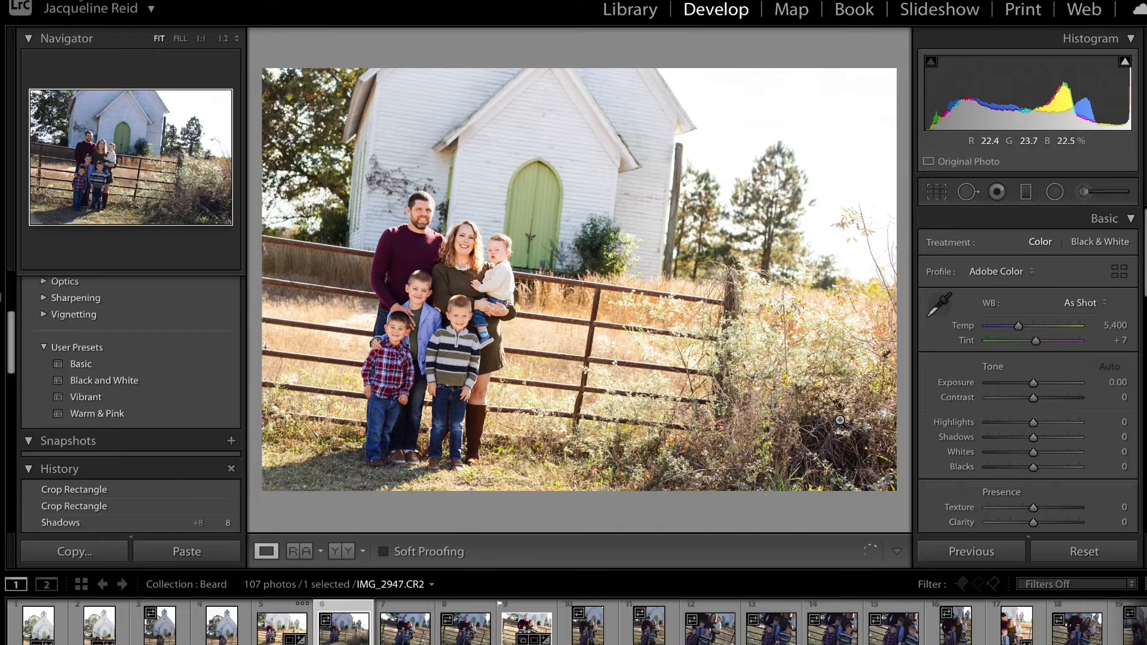
click(339, 635)
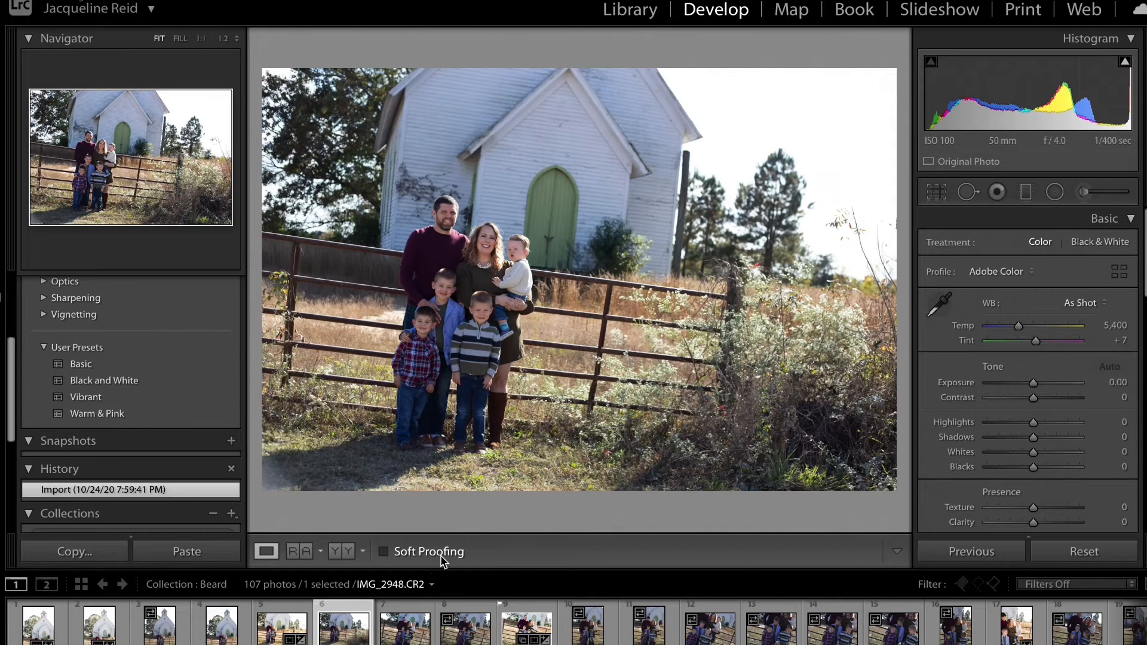
key(ctrl+shift+v)
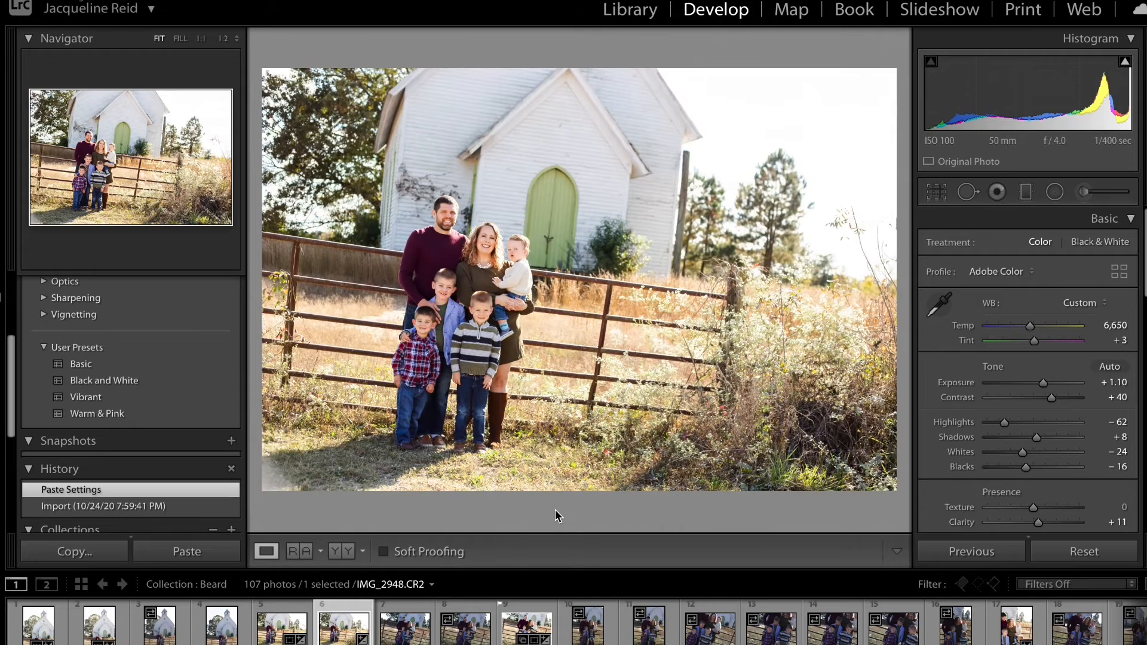
key(Right)
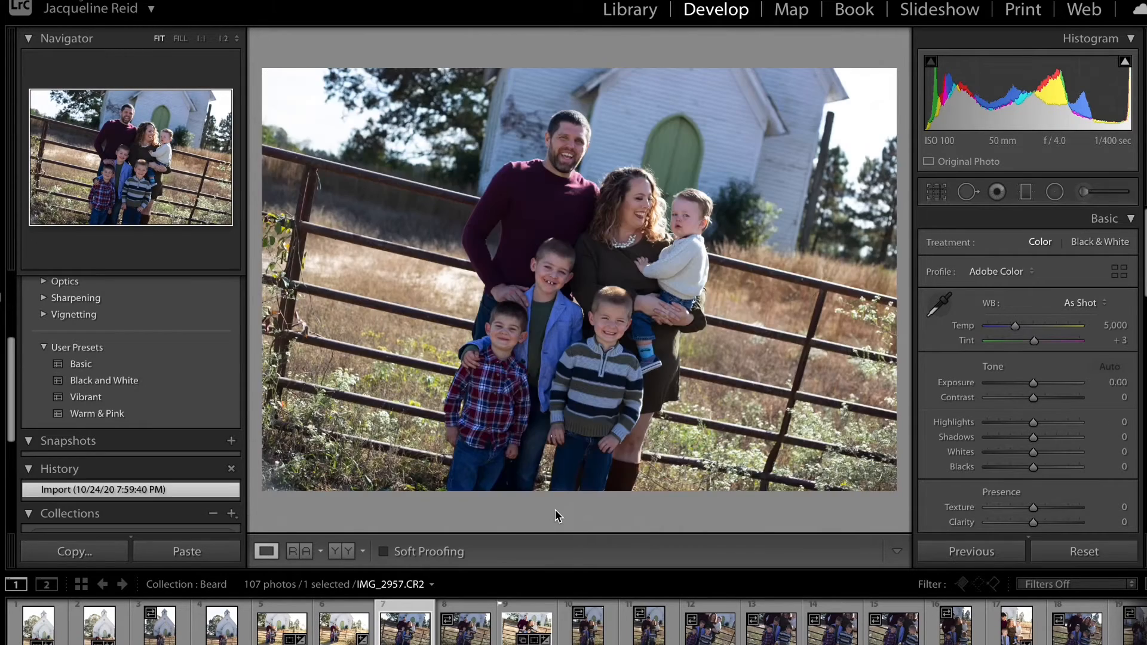
key(ctrl+shift+v)
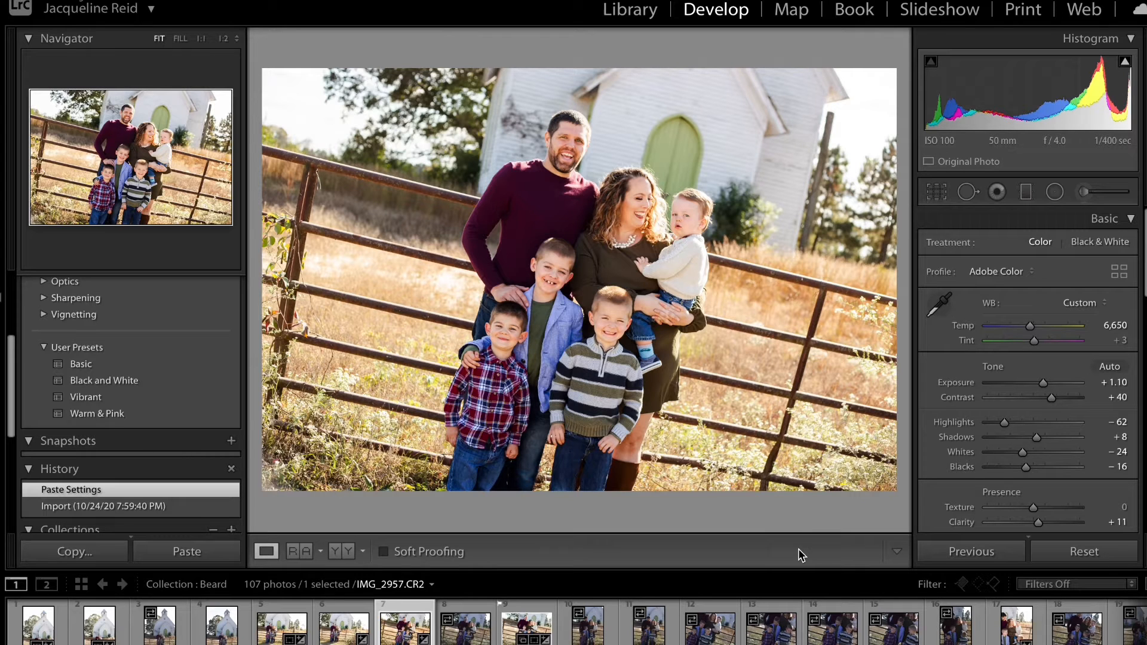
- Compare the matched photos, and on IMG_2957 set Exposure to +1.40 and Shadows to +19
key(Left)
key(Left)
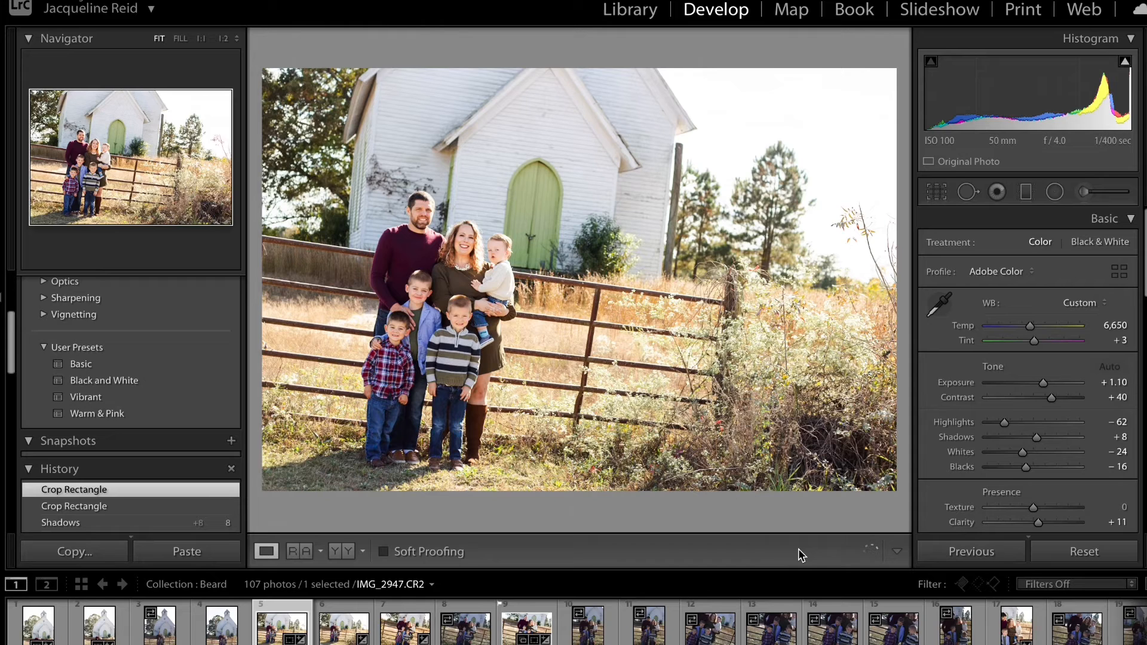
key(Right)
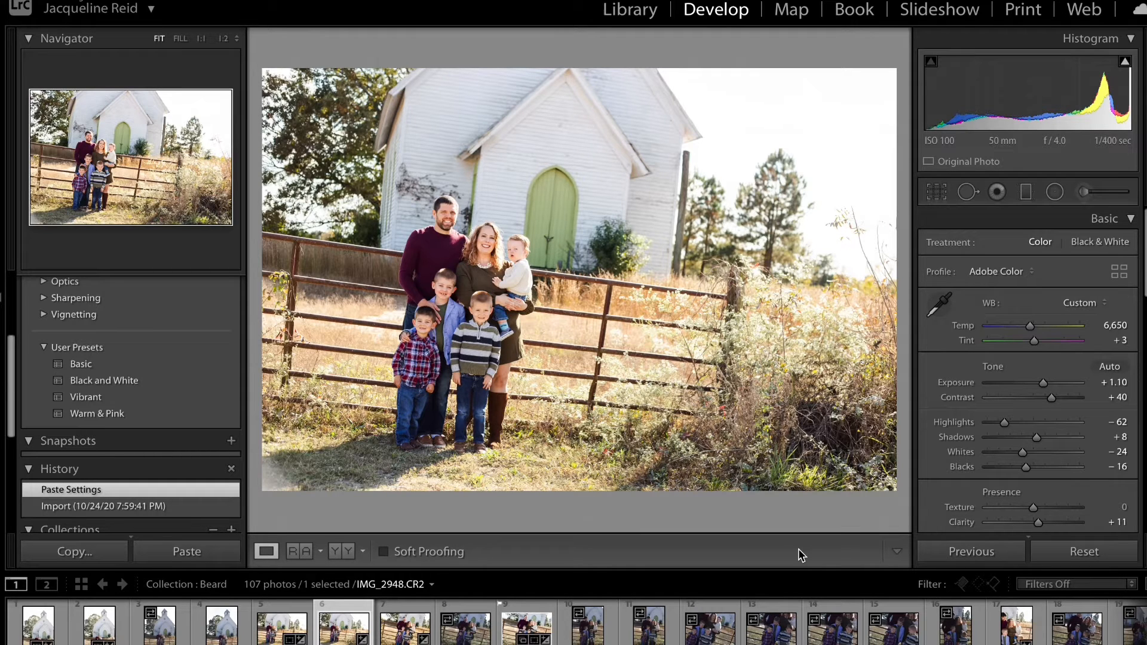
key(Right)
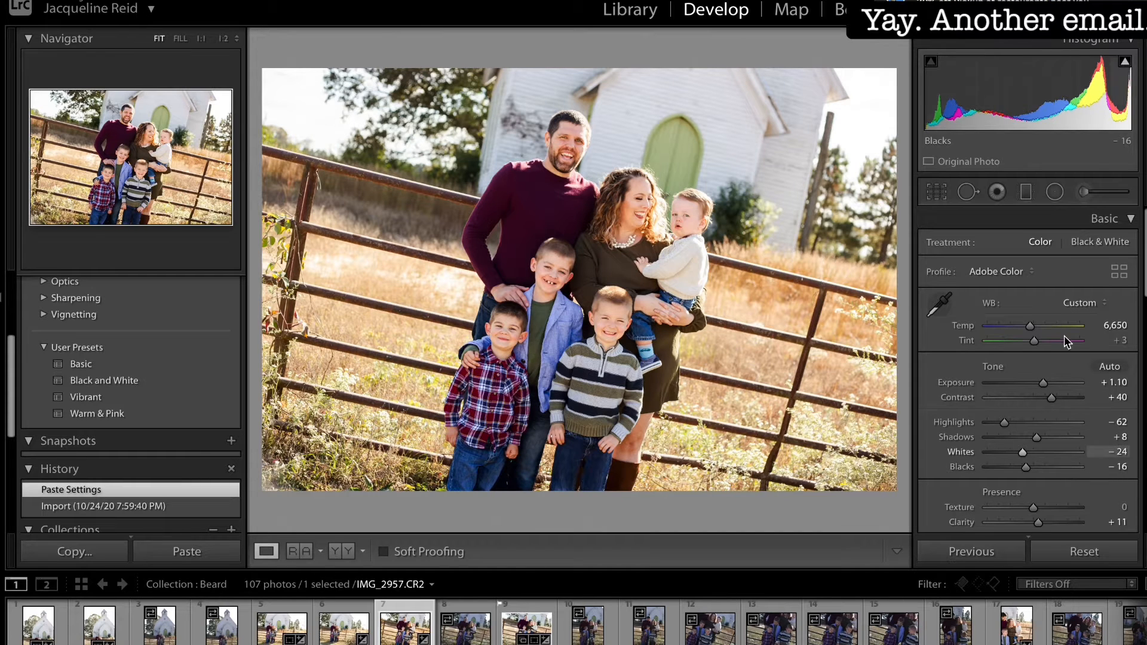
click(1114, 382)
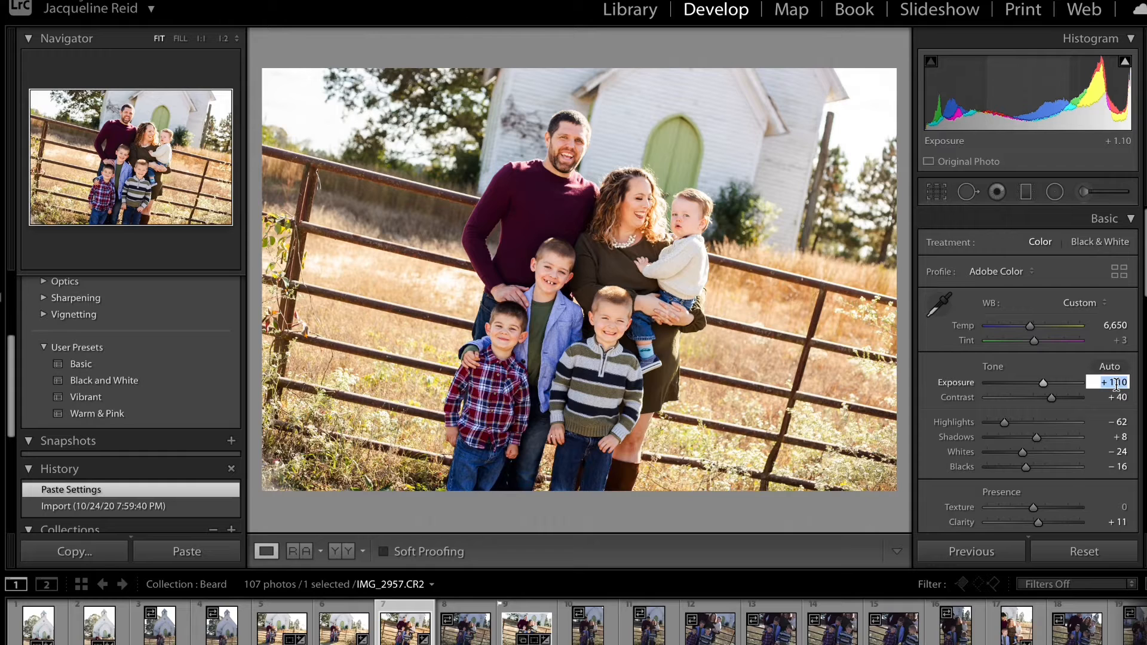
key(Up)
key(Up)
key(Up)
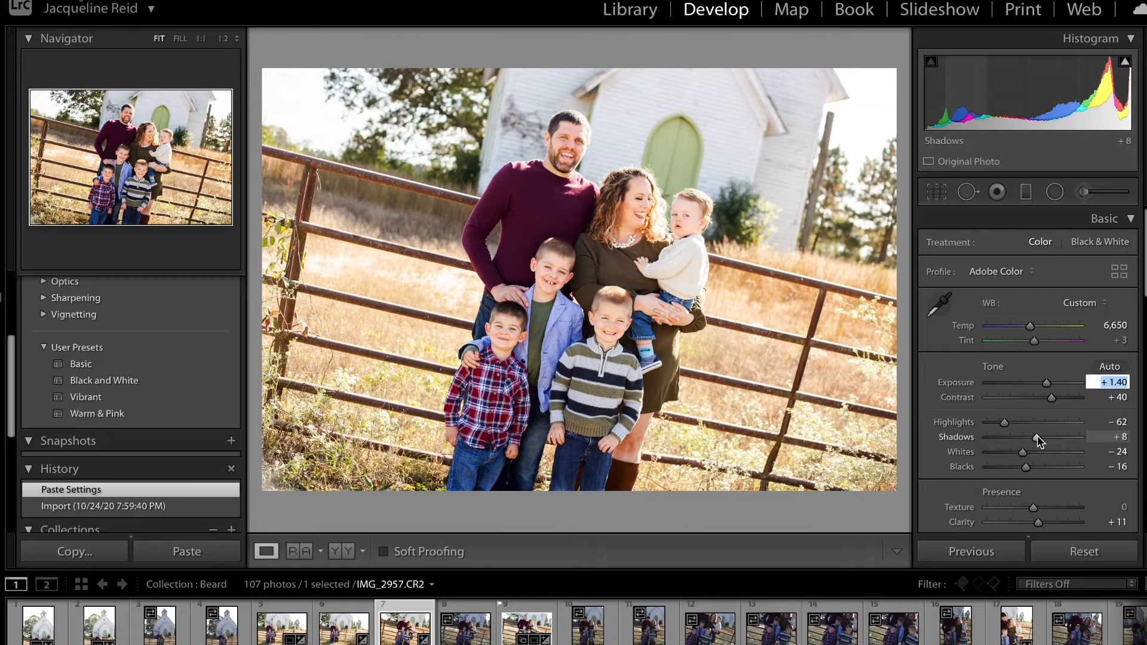
drag(1037, 437, 1042, 439)
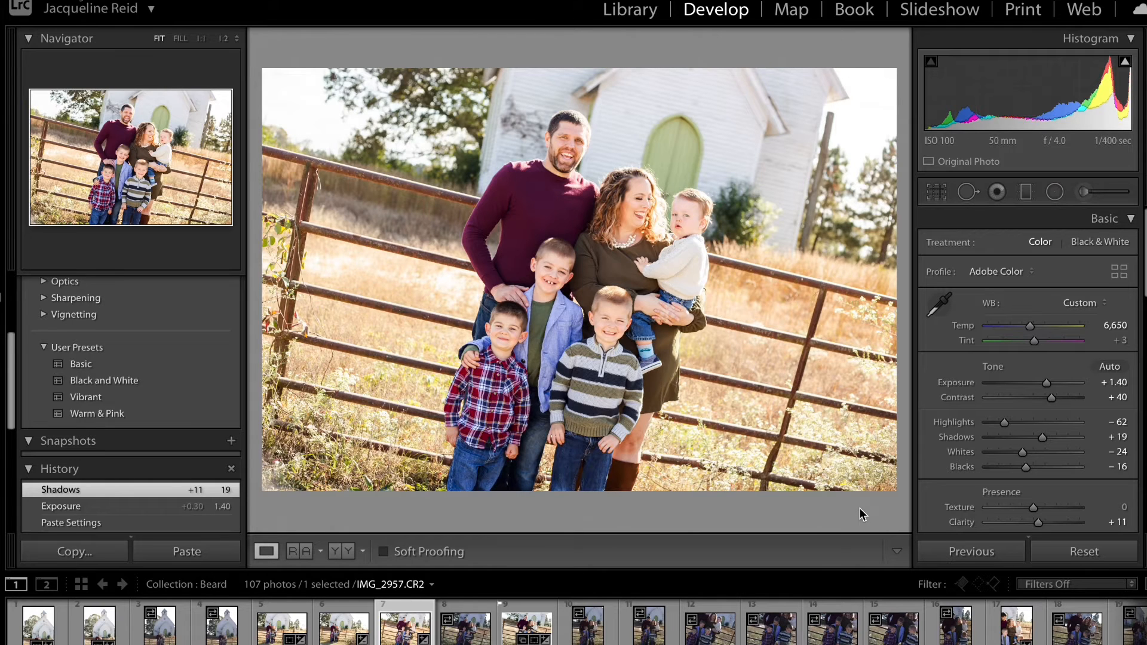
- Copy the settings of IMG_2957 and paste them onto the next three photos, IMG_2958, IMG_2959 and IMG_2962
key(ctrl+shift+c)
key(Return)
key(Right)
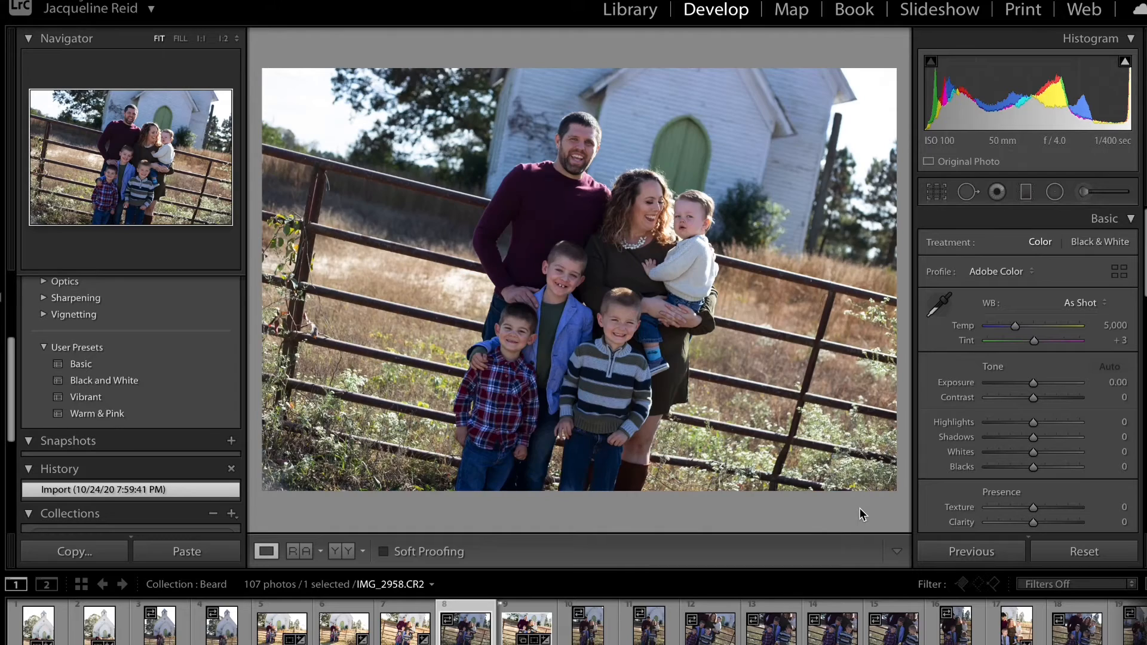
key(ctrl+shift+v)
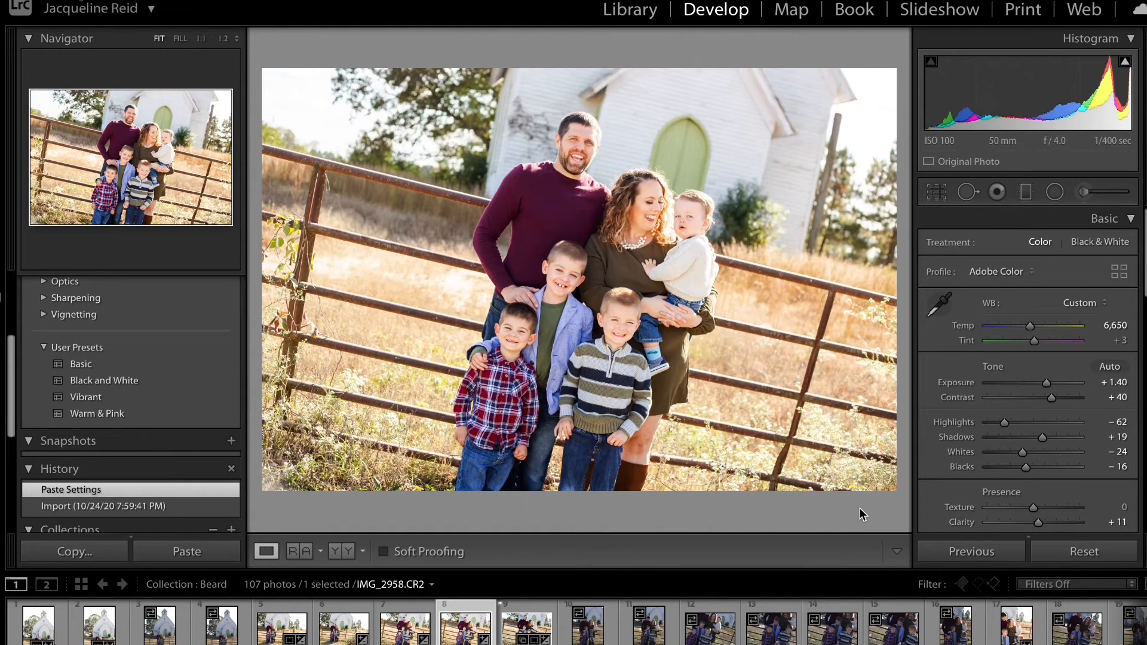
key(Right)
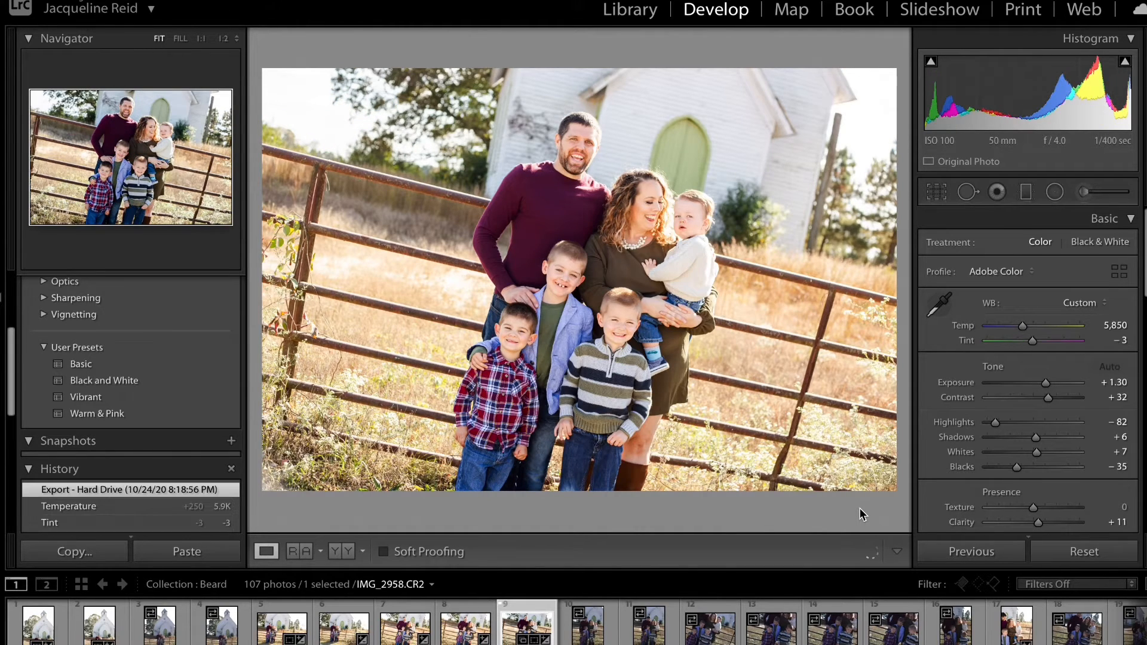
key(ctrl+shift+v)
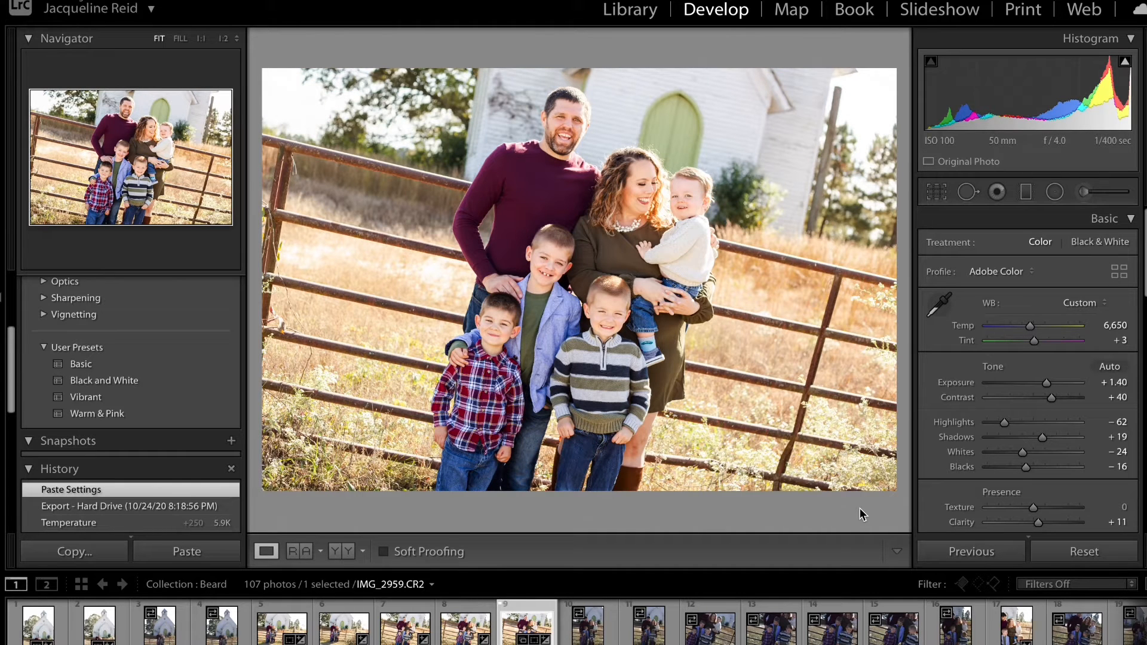
key(Right)
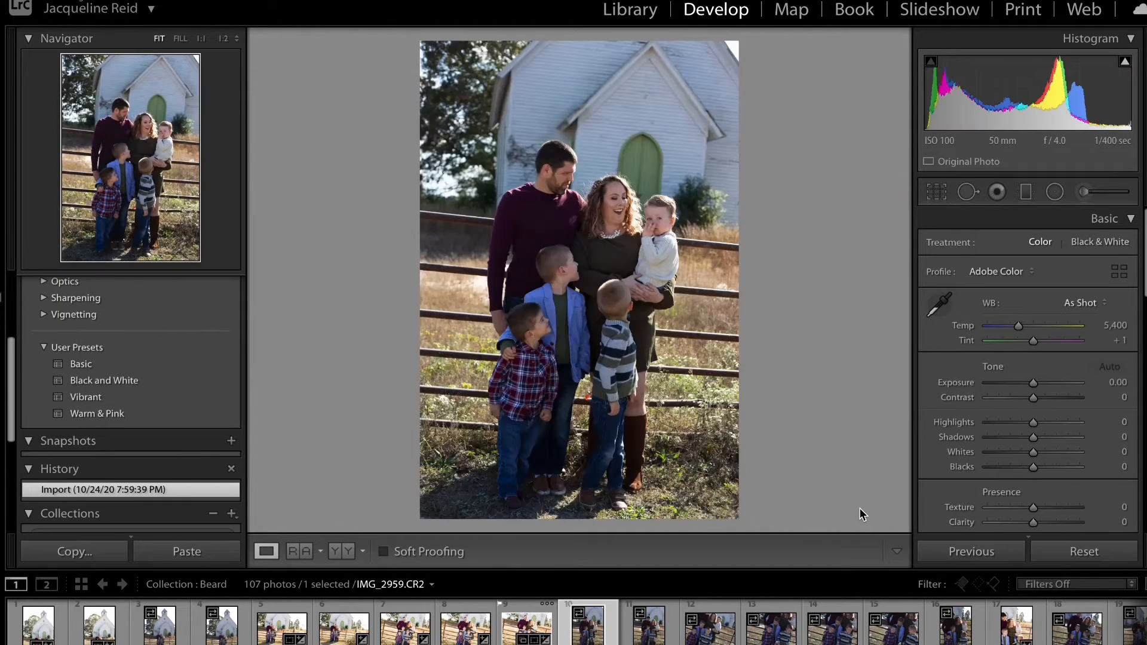
key(ctrl+shift+v)
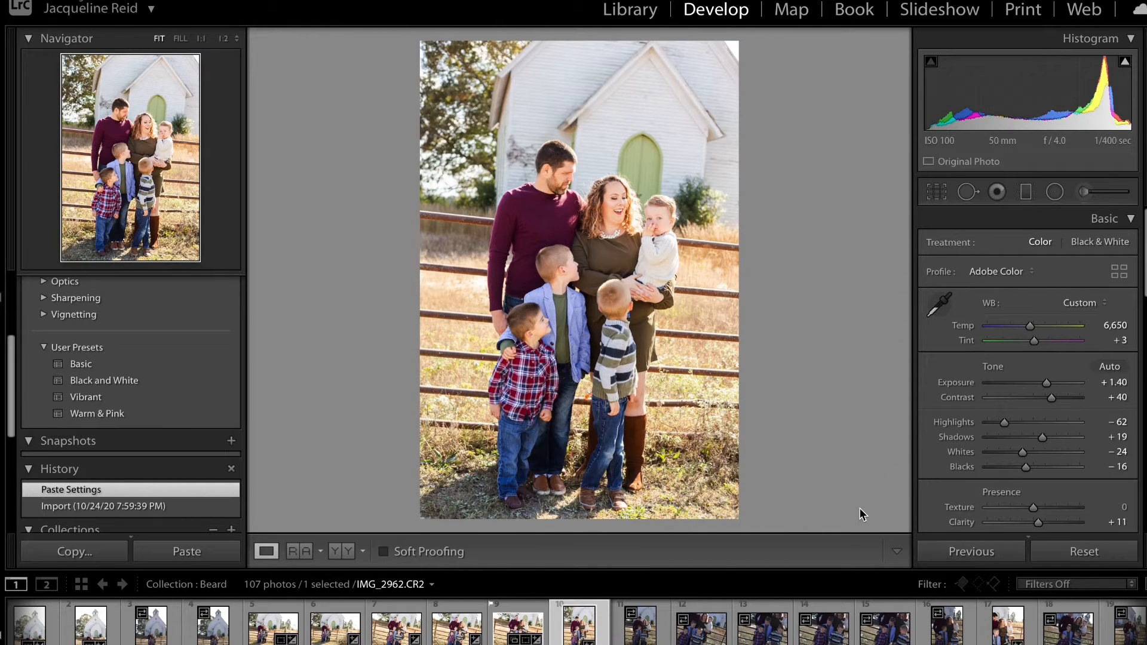
- Set the Exposure of IMG_2962 to +1.30
click(1112, 382)
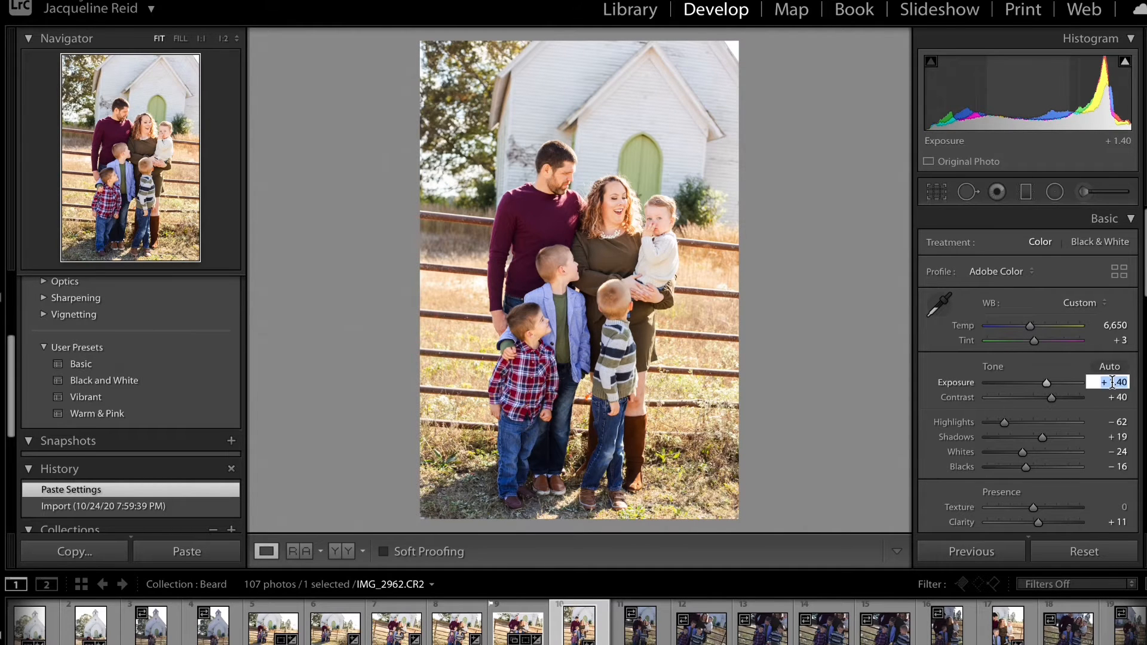
key(Down)
key(Down)
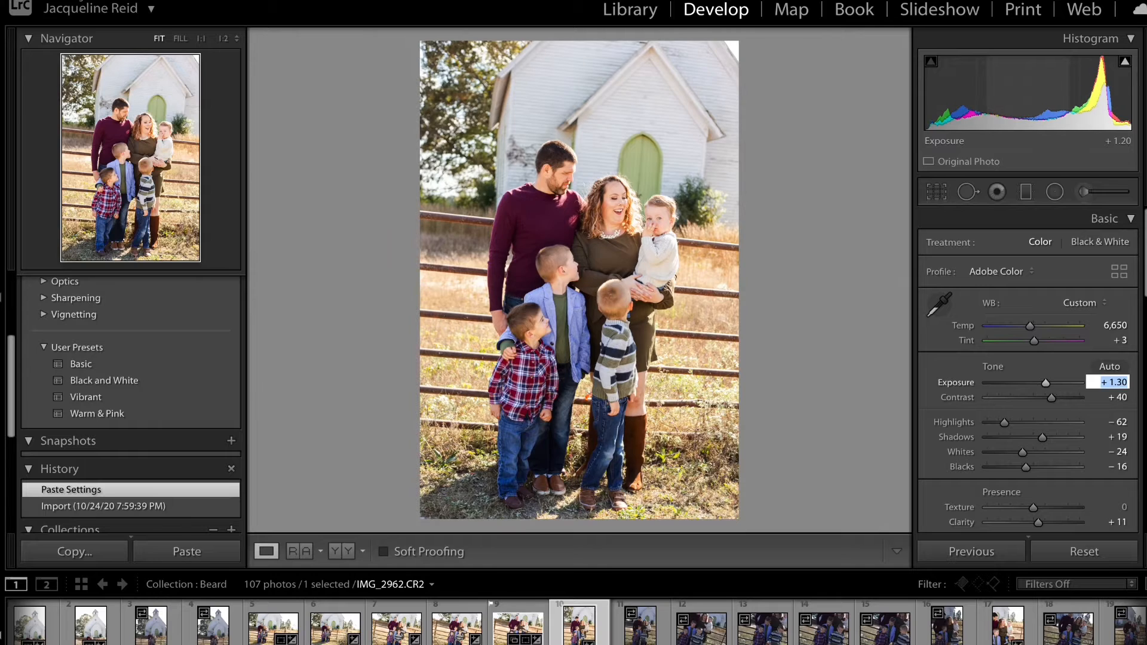
key(Up)
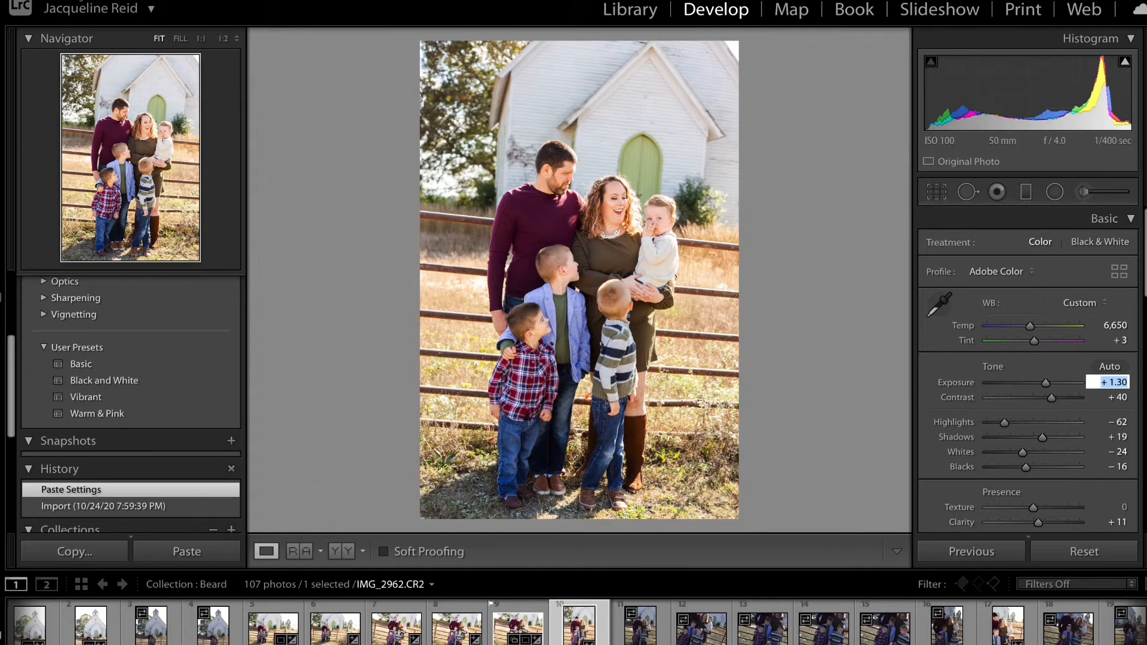
key(Return)
- Copy the settings of IMG_2962 and paste them onto the following photo
key(ctrl+shift+c)
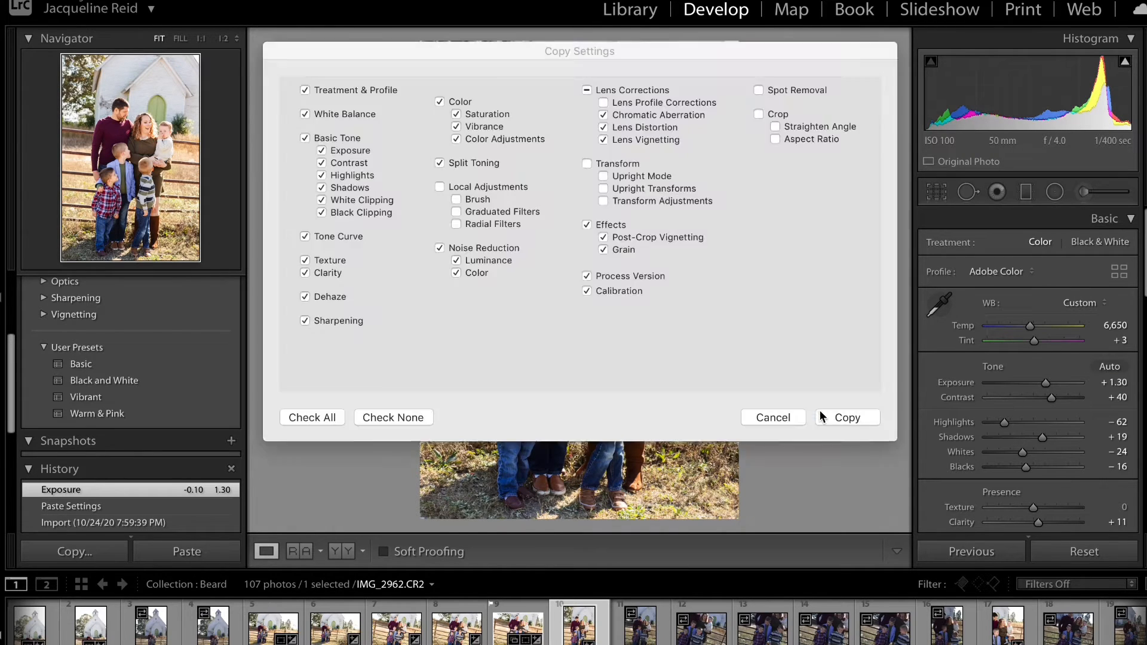
key(Return)
key(Right)
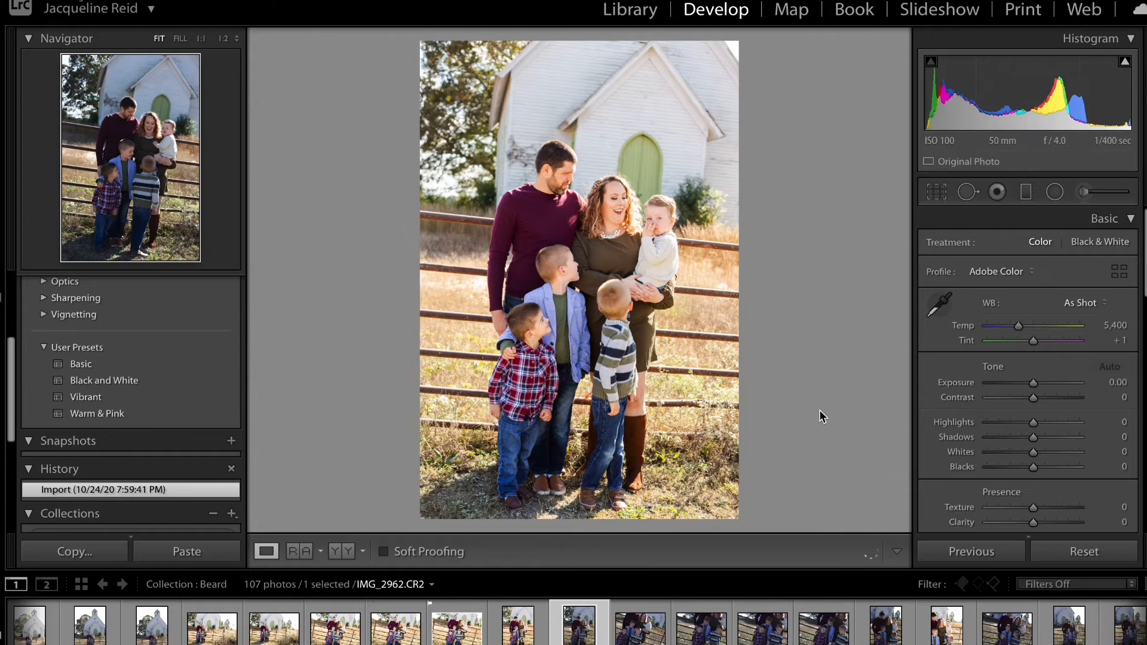
key(ctrl+shift+v)
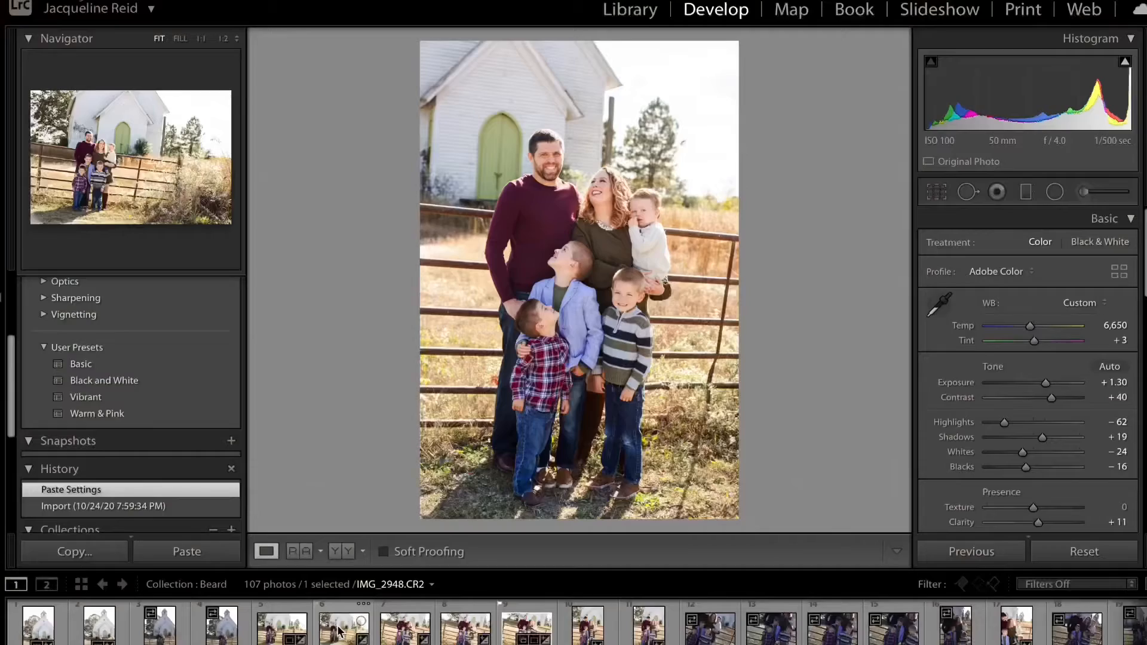
- Select IMG_3000 in the collection and show it as the active photo in Reference view
click(339, 628)
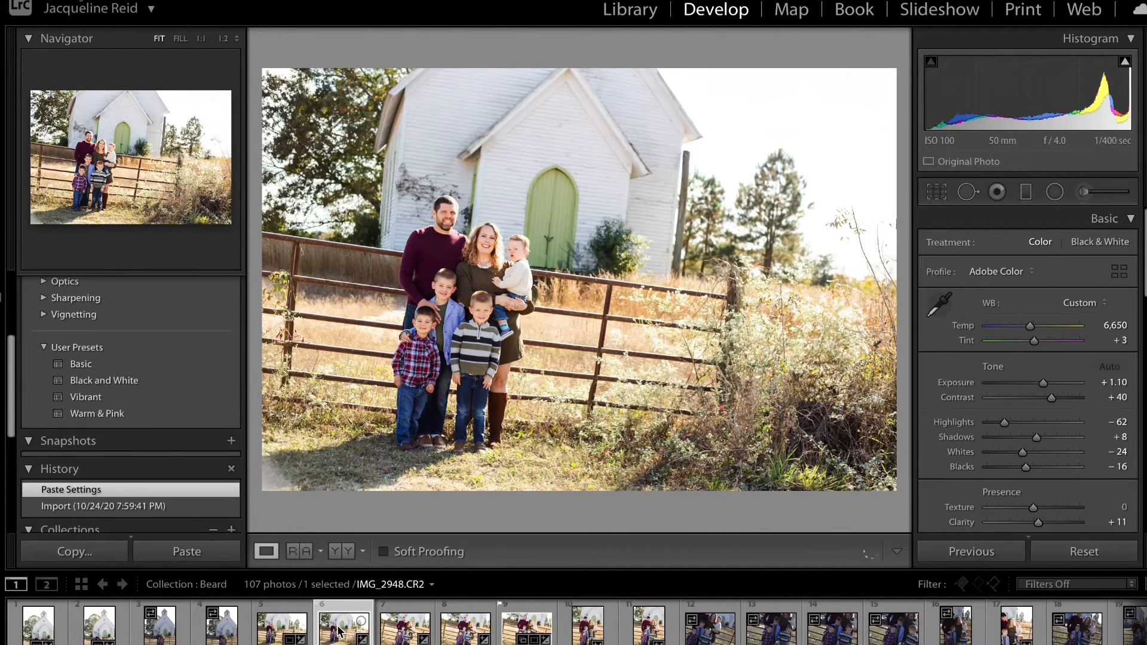
scroll(991, 627, down, 4)
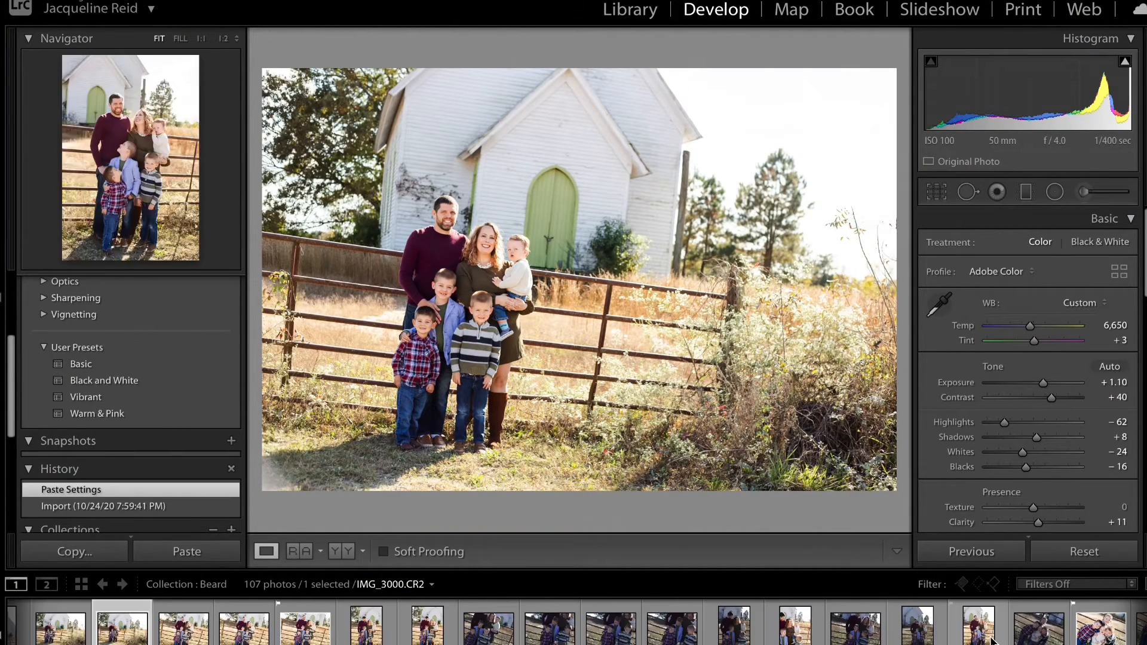
click(970, 641)
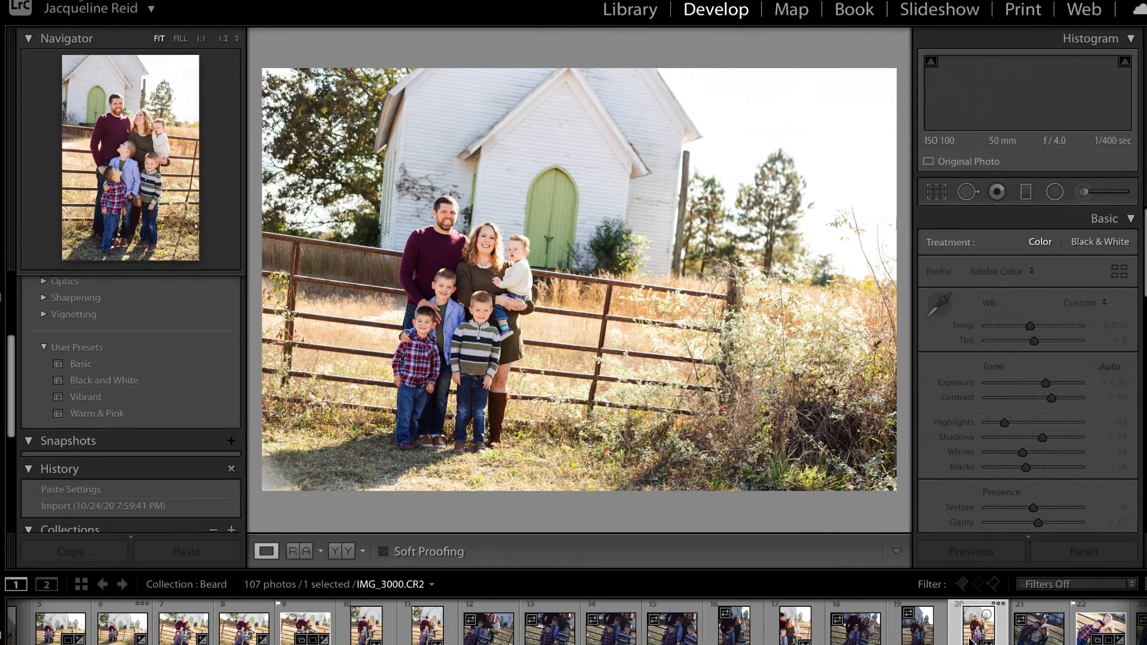
click(303, 557)
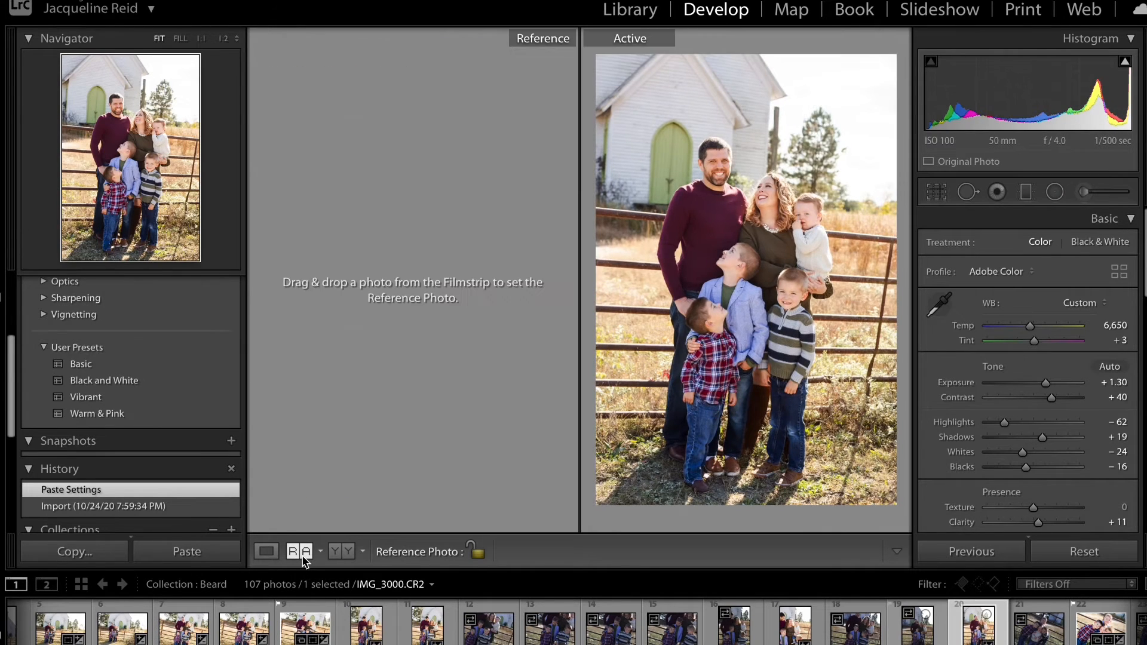
- Set the wide family shot by the fence and church as the reference photo, and set IMG_3000's Contrast to +49
scroll(214, 634, up, 5)
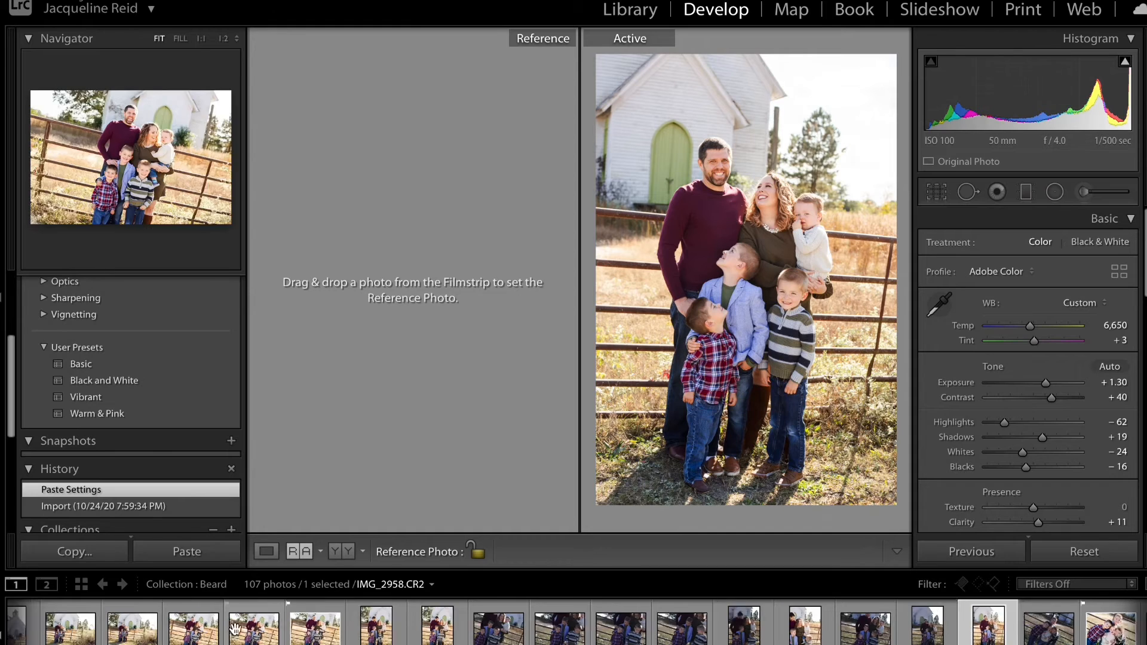
drag(282, 627, 406, 335)
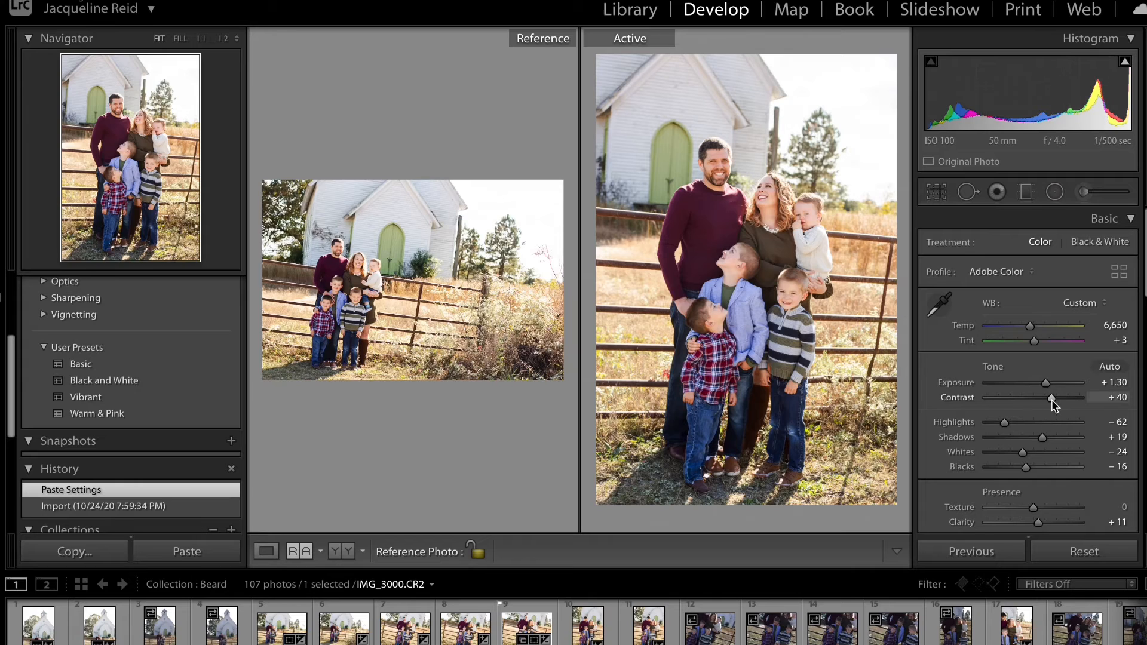
drag(1055, 399, 1056, 399)
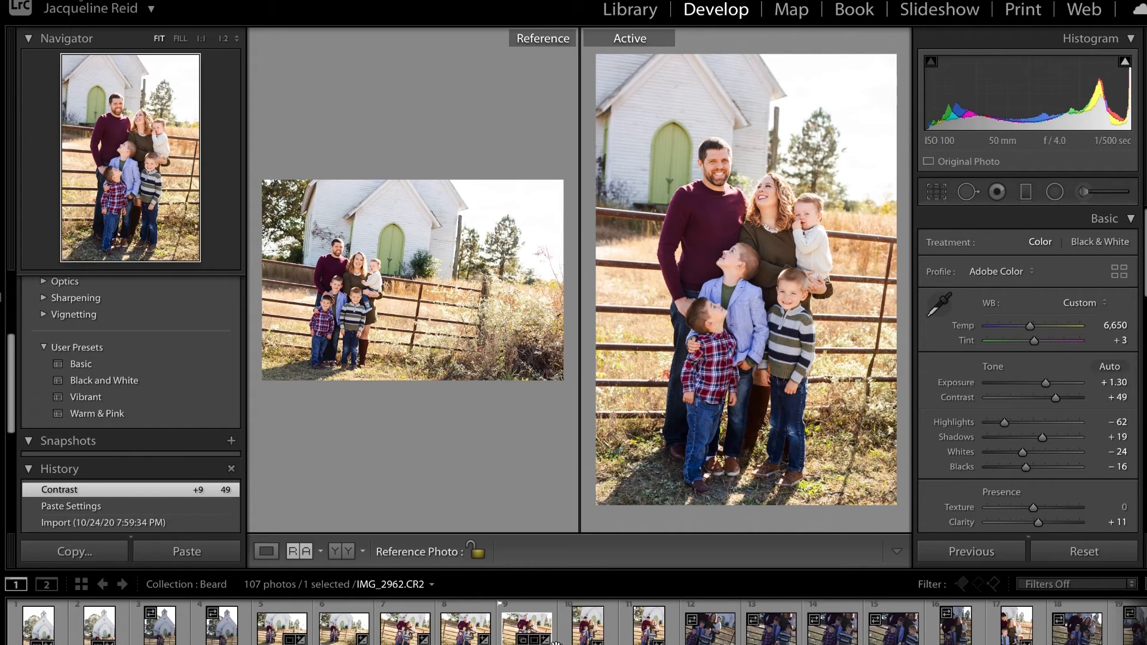
- Make IMG_2959 the active photo, try a Temp of 6,076 on it and revert to its pasted settings
drag(526, 624, 711, 372)
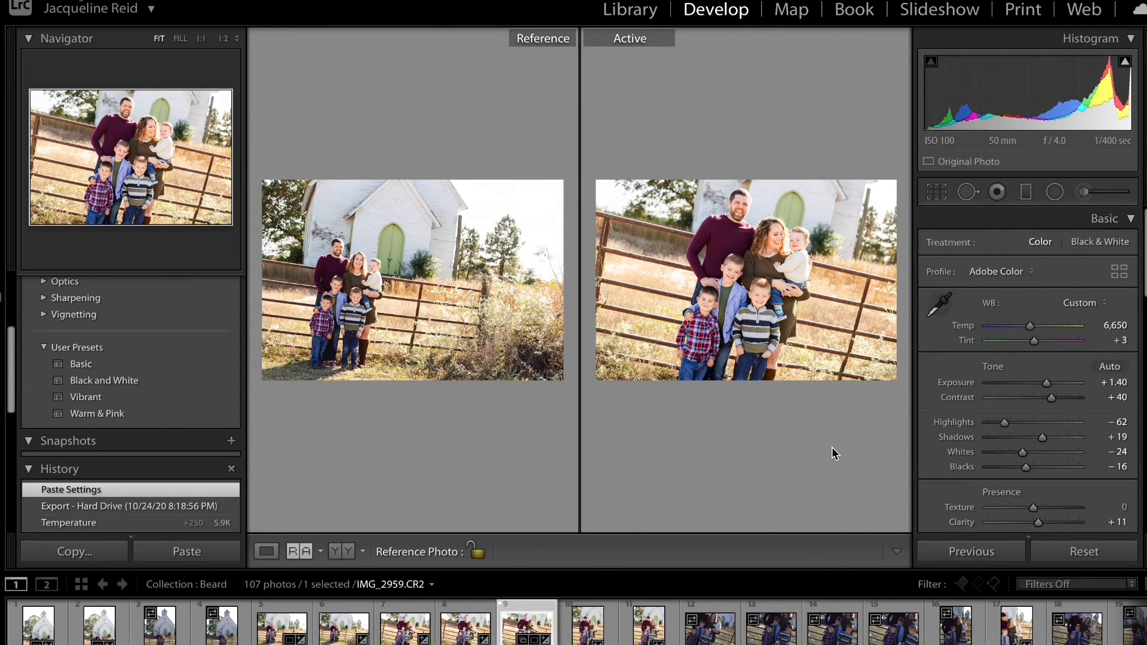
drag(1031, 327, 1026, 328)
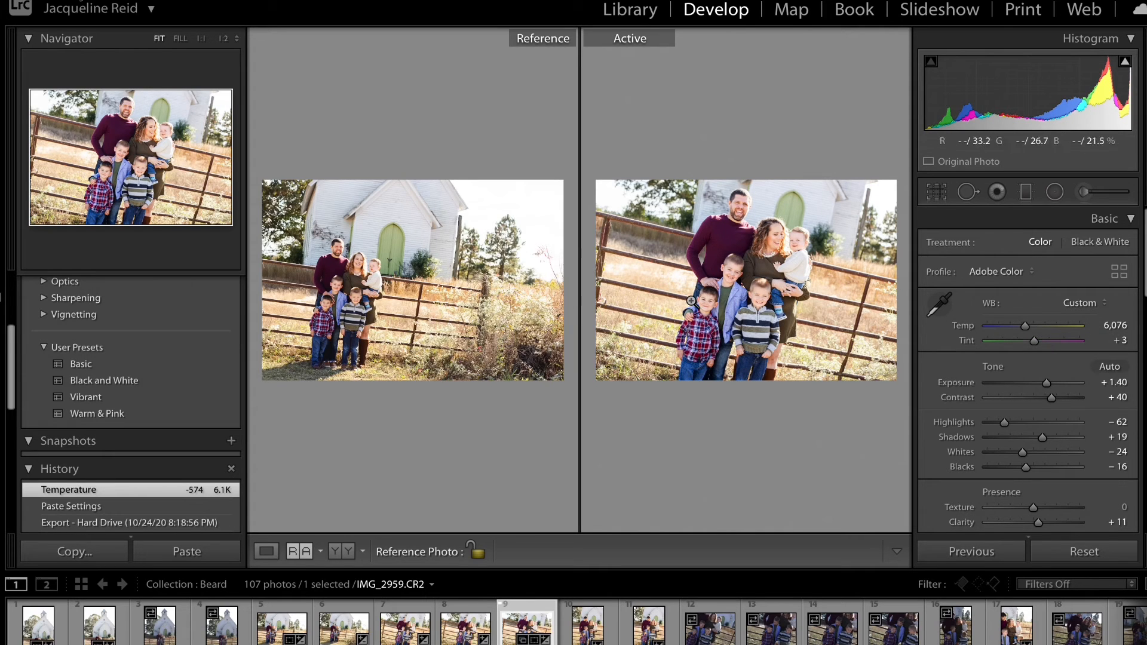
click(142, 506)
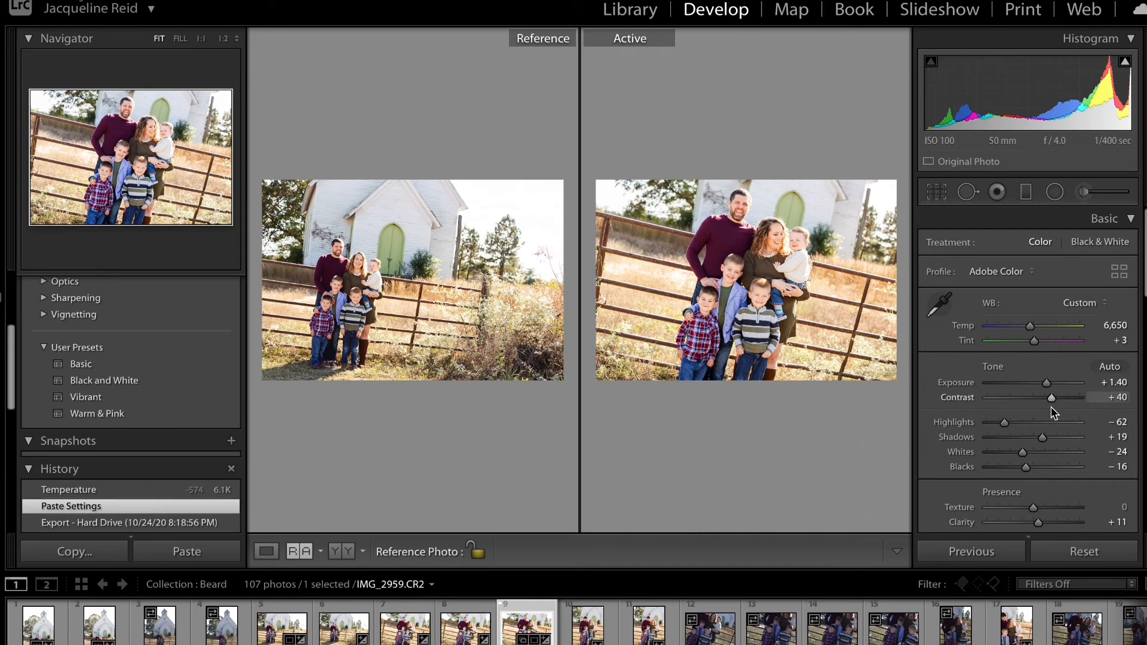
- Compare darker exposures of IMG_2959 against the reference photo and set its Exposure to +1.30
key(Down)
key(Down)
key(Down)
key(Down)
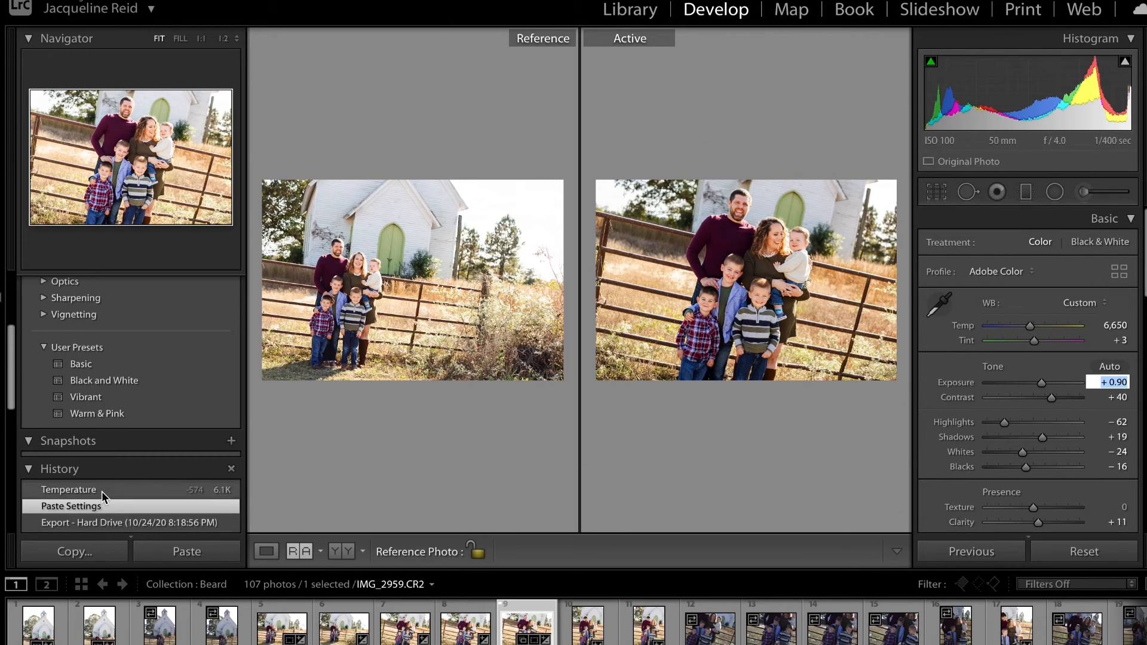
key(Up)
key(Up)
key(Up)
key(Up)
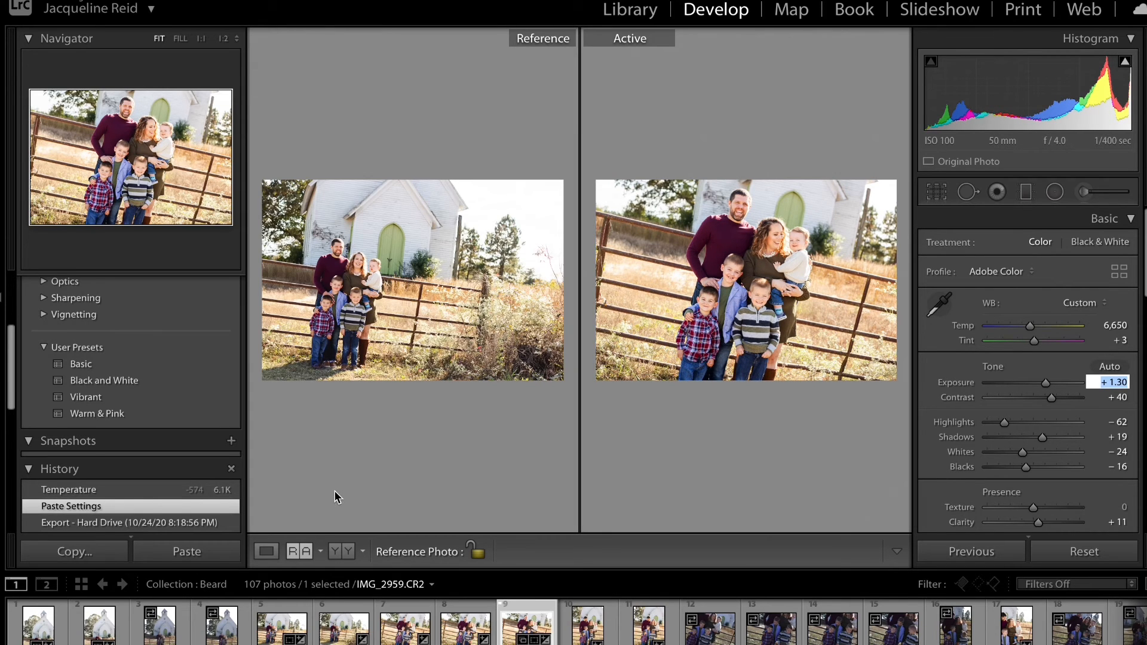
key(Return)
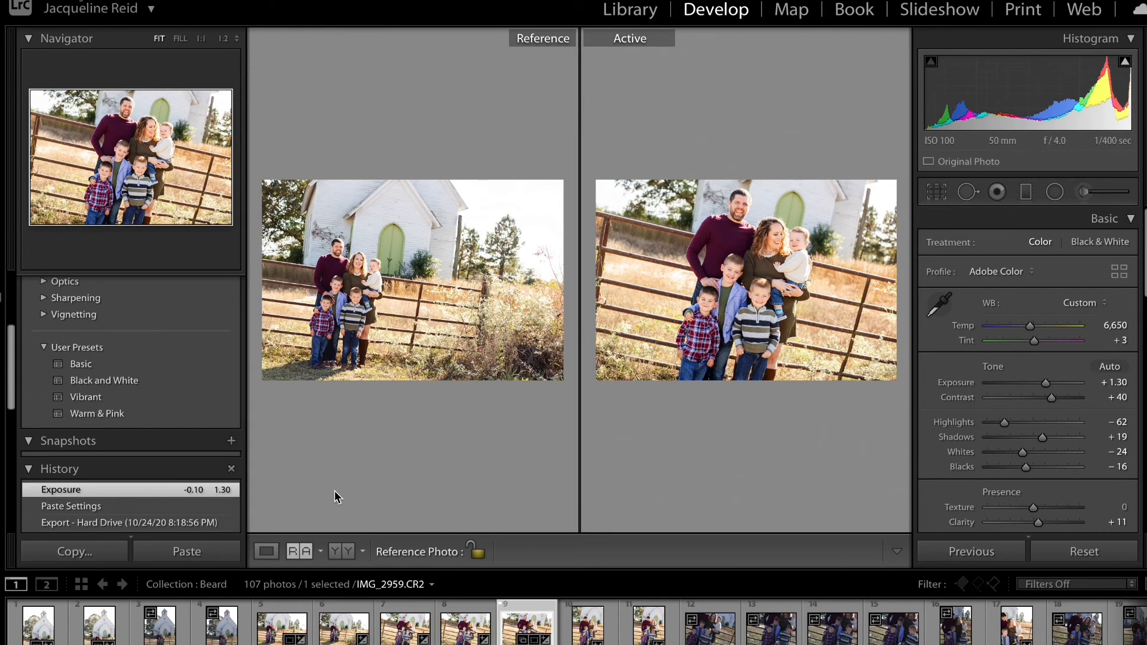